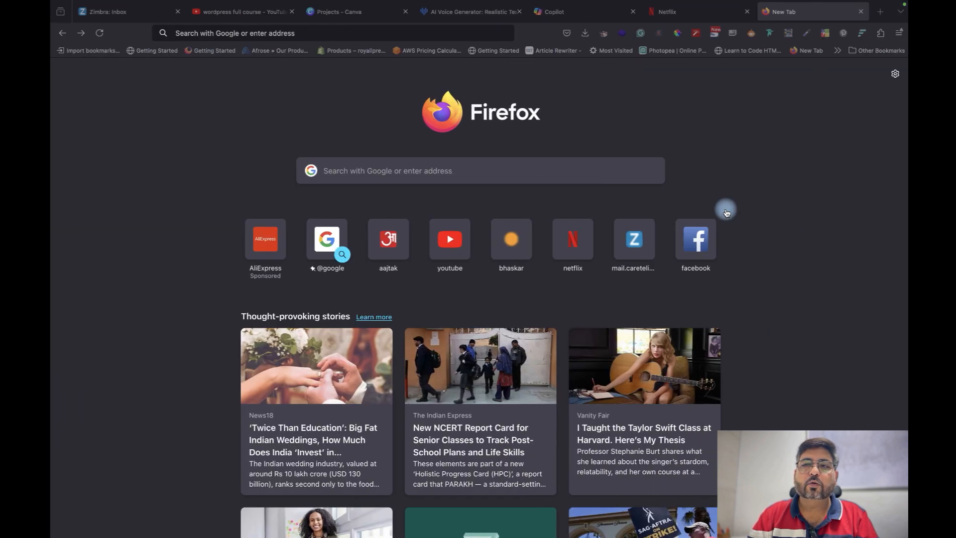
Go to odoo.com in the new Firefox tab
left_click(311, 31)
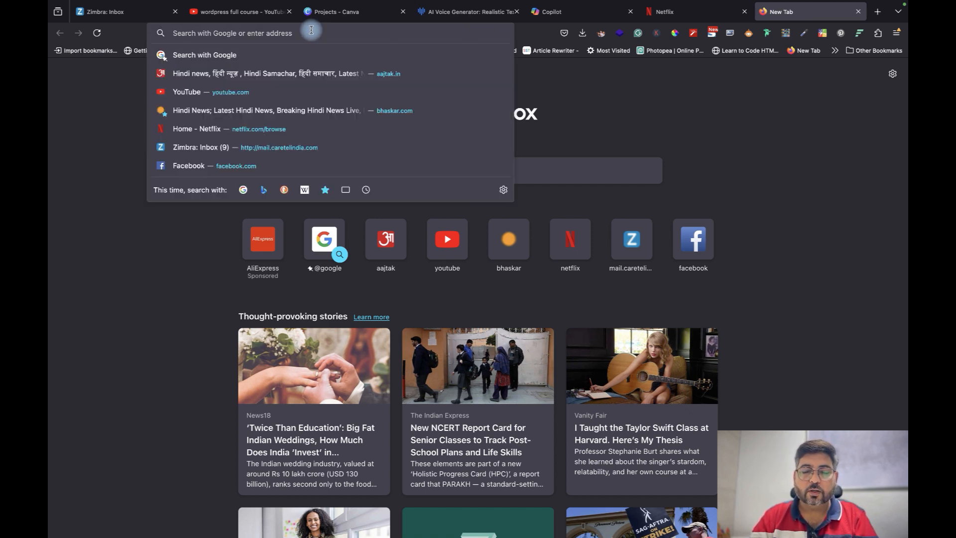
type("od")
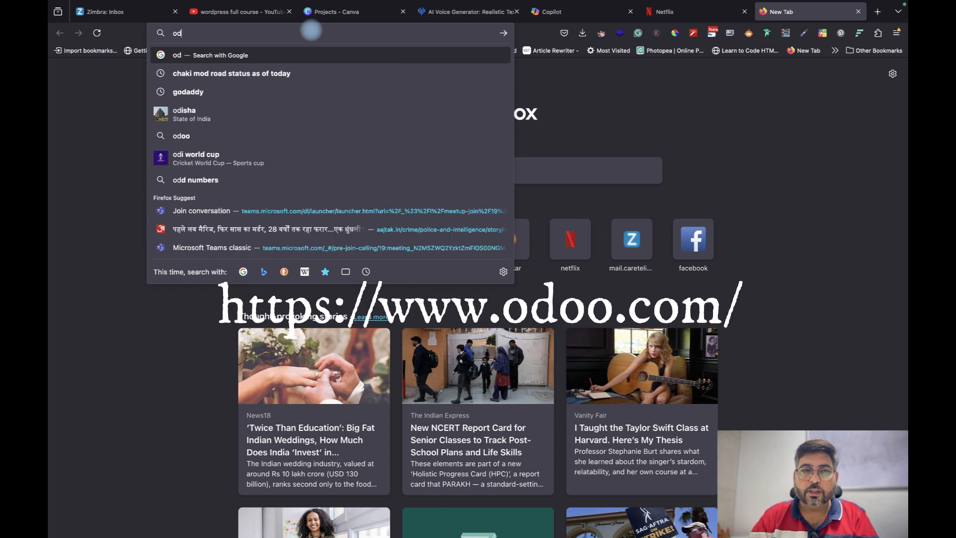
type("oo.co")
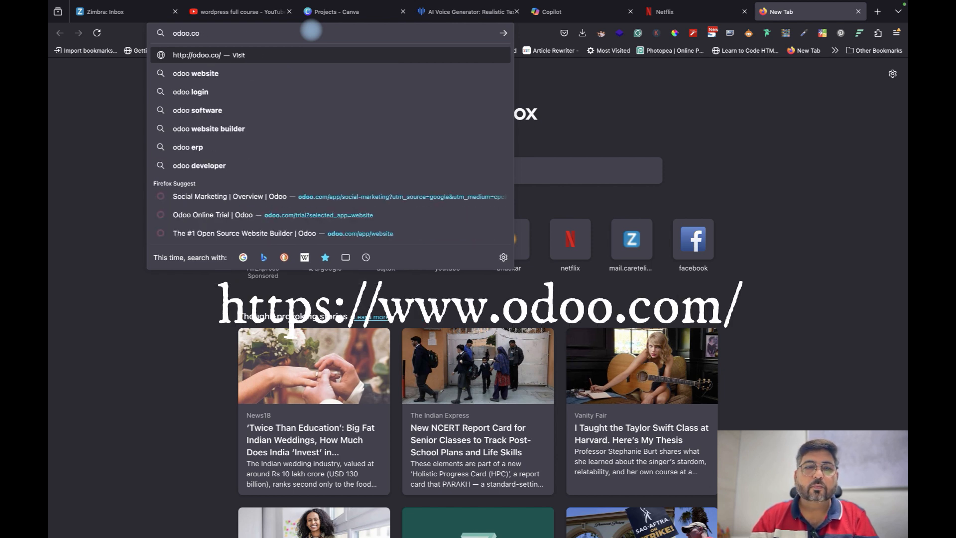
type("m")
key("Return")
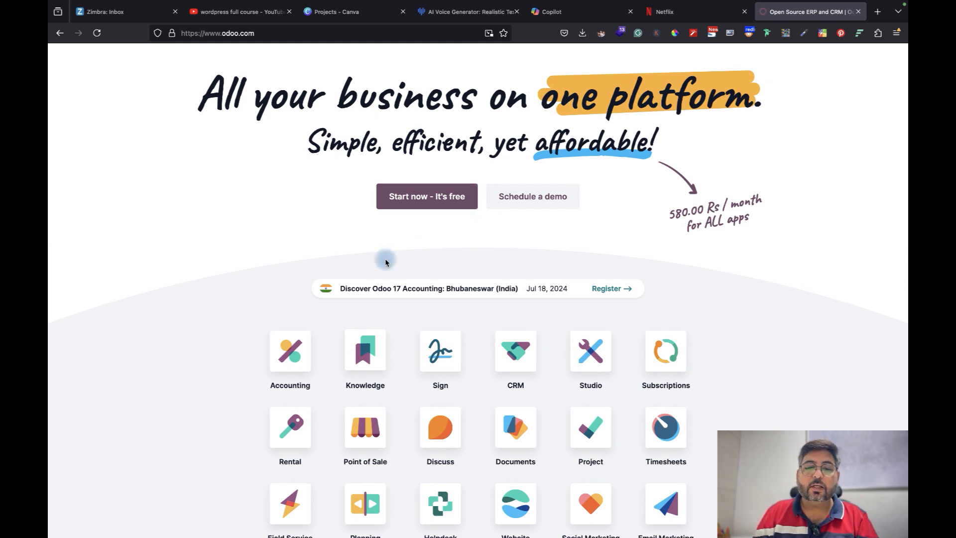
scroll(428, 277, "down", 2)
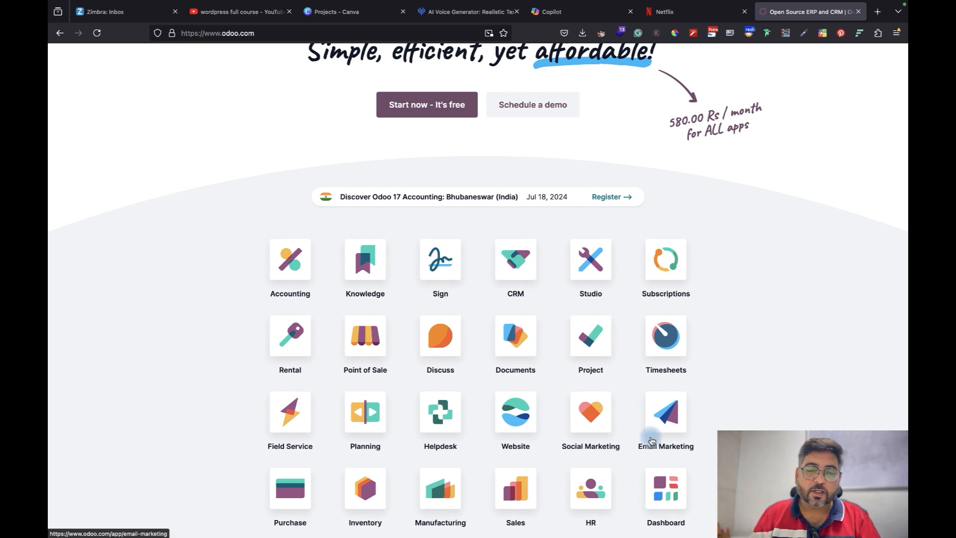
scroll(751, 186, "up", 2)
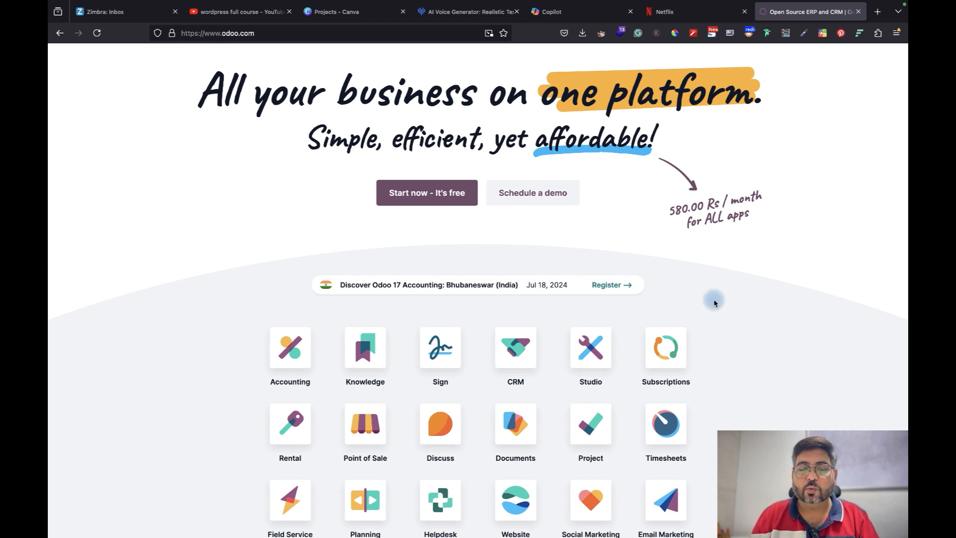
scroll(597, 391, "down", 2)
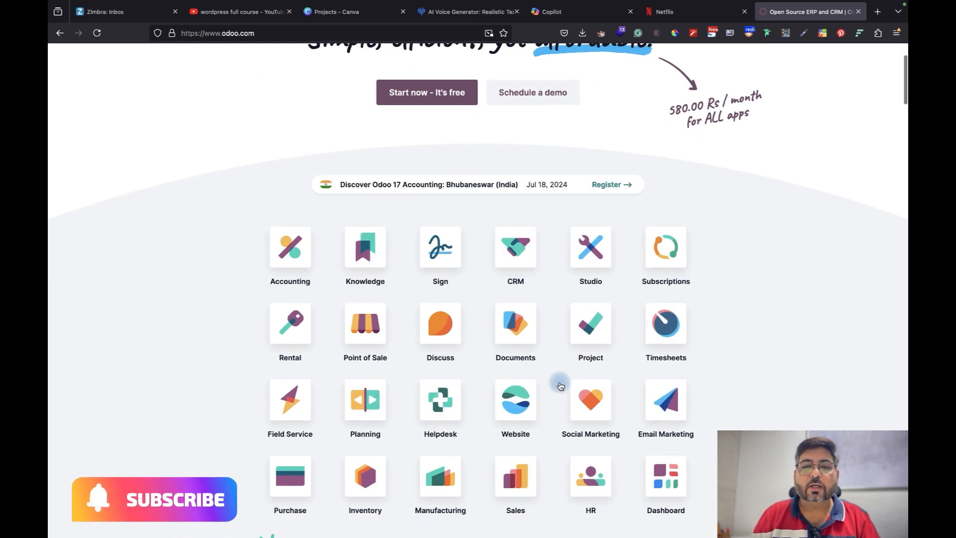
scroll(560, 386, "down", 5)
scroll(560, 386, "up", 4)
scroll(561, 386, "down", 1)
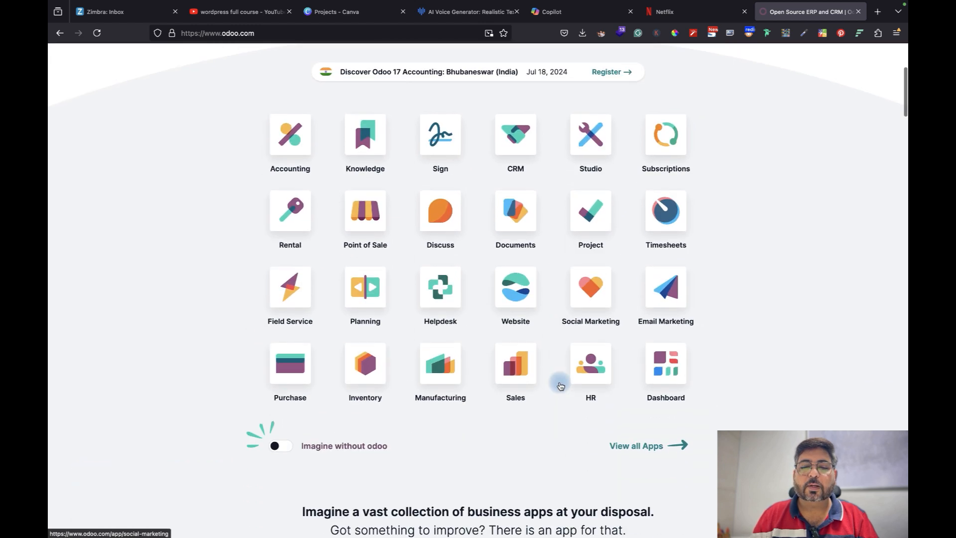
scroll(560, 386, "up", 2)
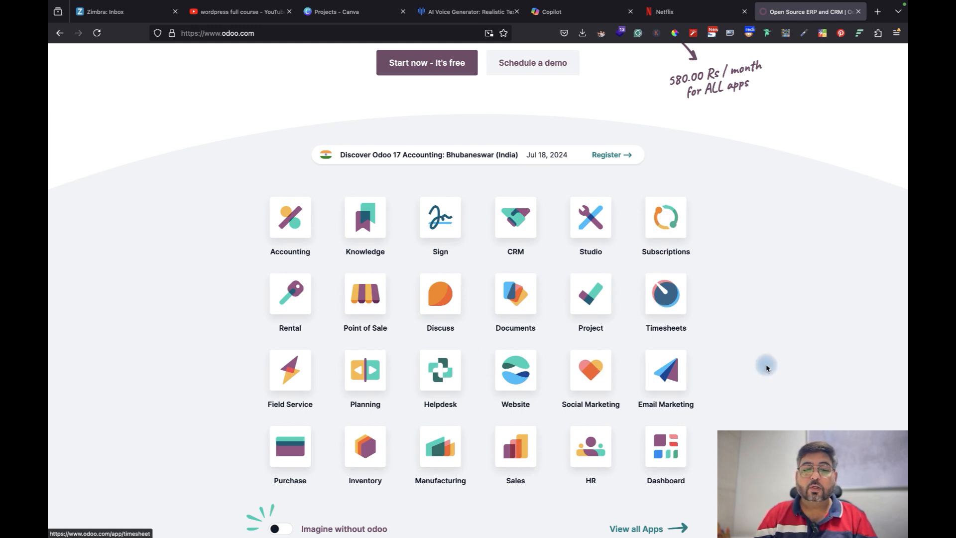
scroll(764, 366, "down", 5)
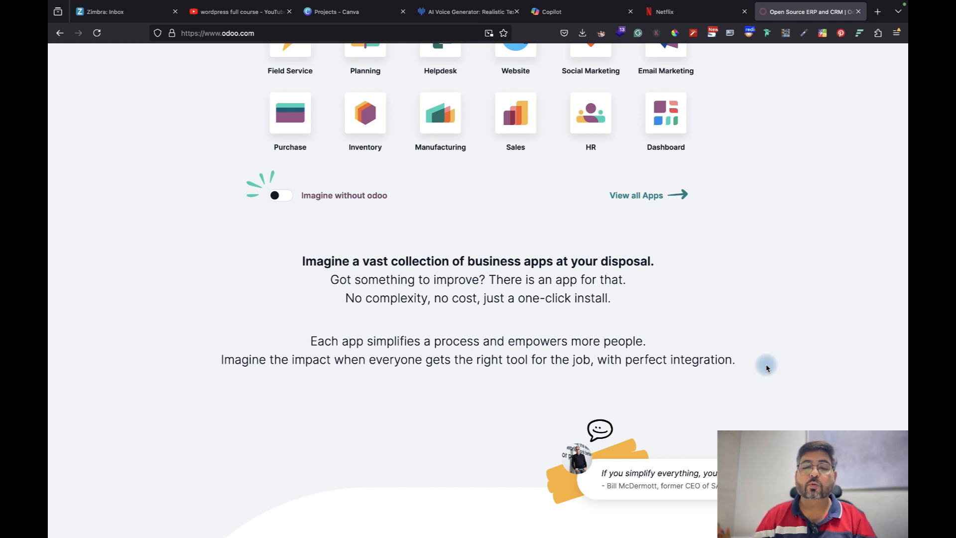
scroll(764, 366, "up", 7)
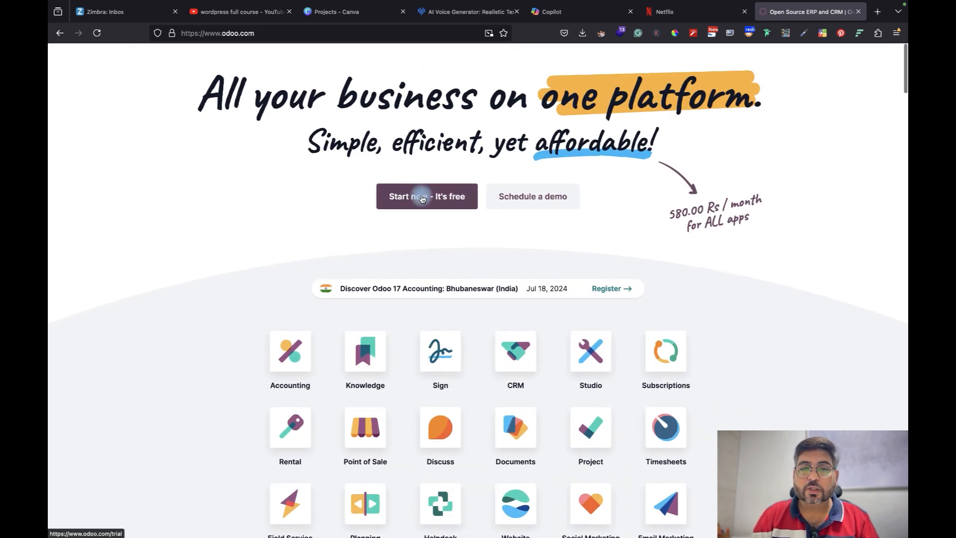
Start a free Odoo trial with only the Website app selected and continue to sign-up
left_click(422, 198)
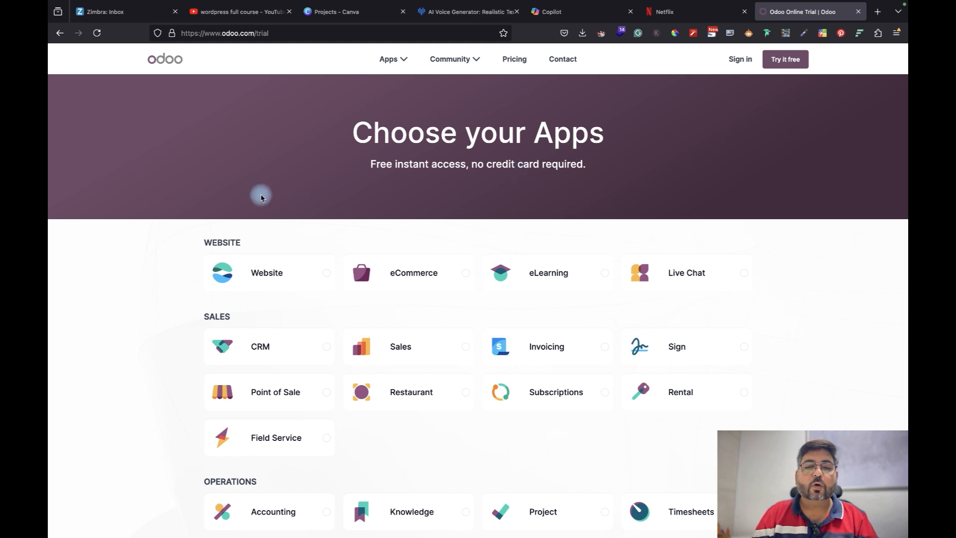
left_click(328, 276)
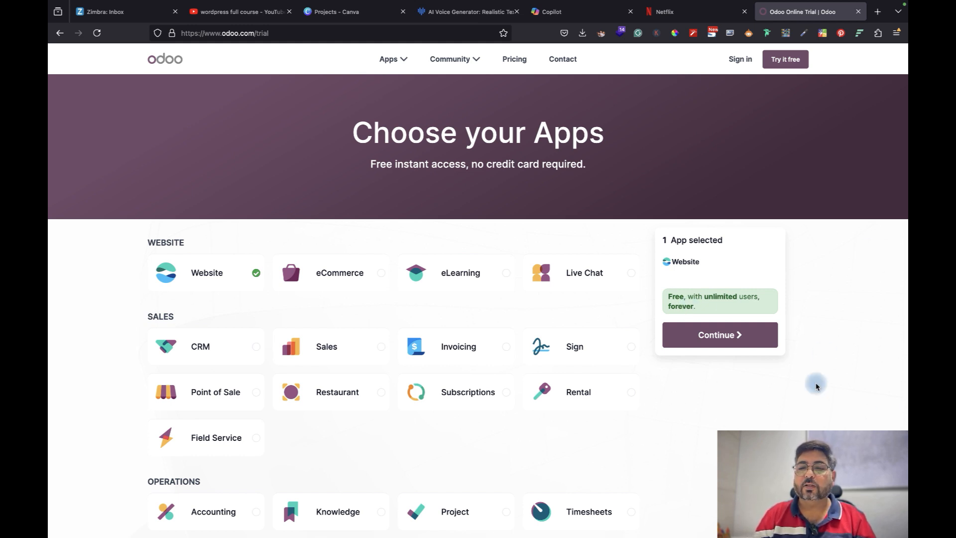
left_click(721, 336)
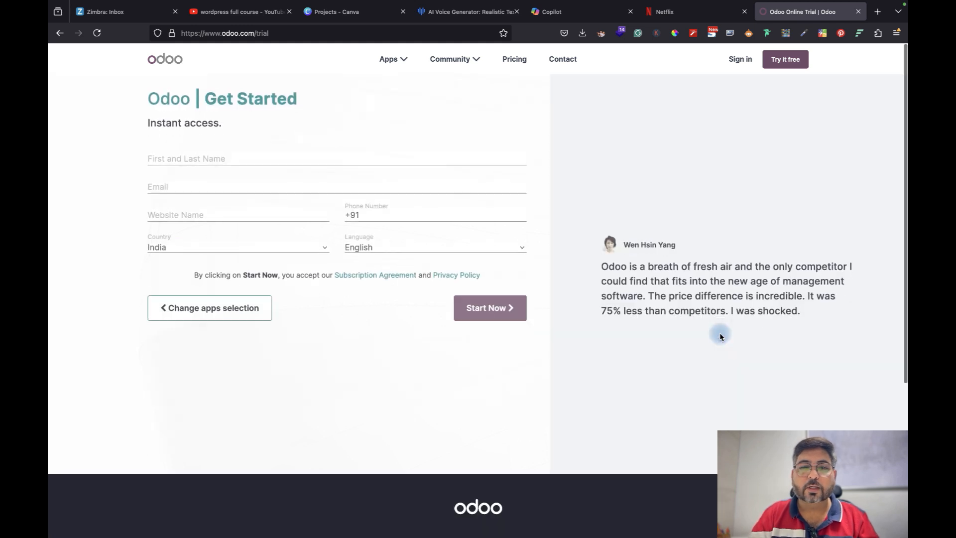
Fill in the user's name, e-mail and website name 'ishna', check the domain, and submit
left_click(203, 158)
type("Anil")
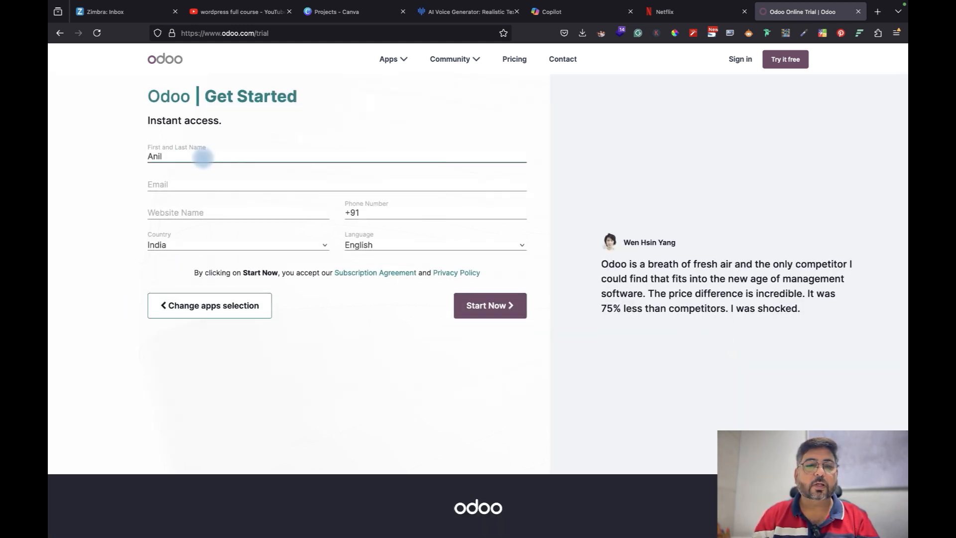
left_click(228, 184)
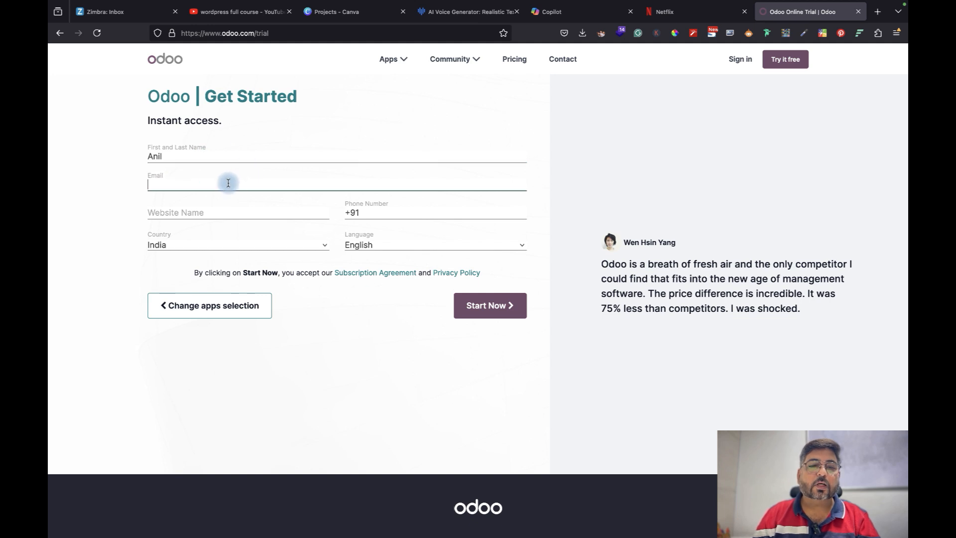
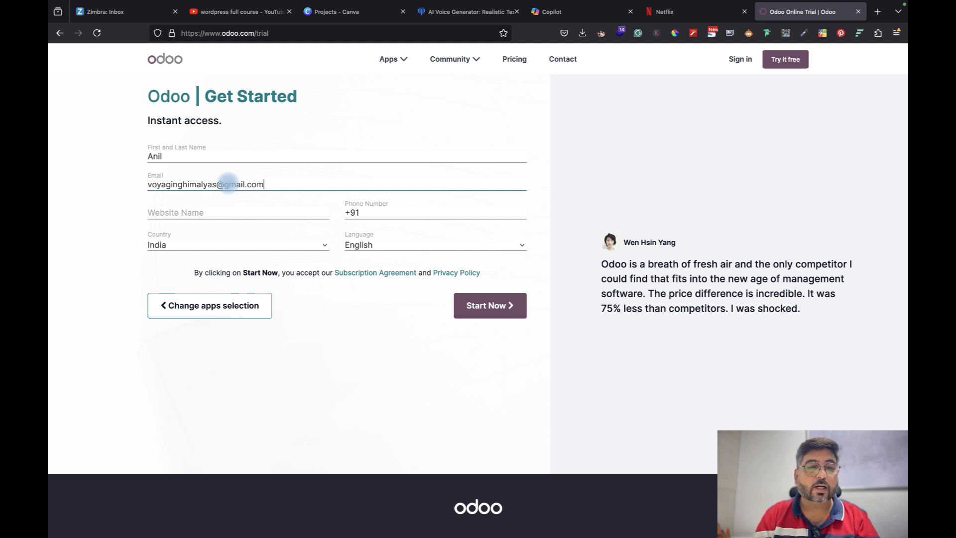
left_click(242, 207)
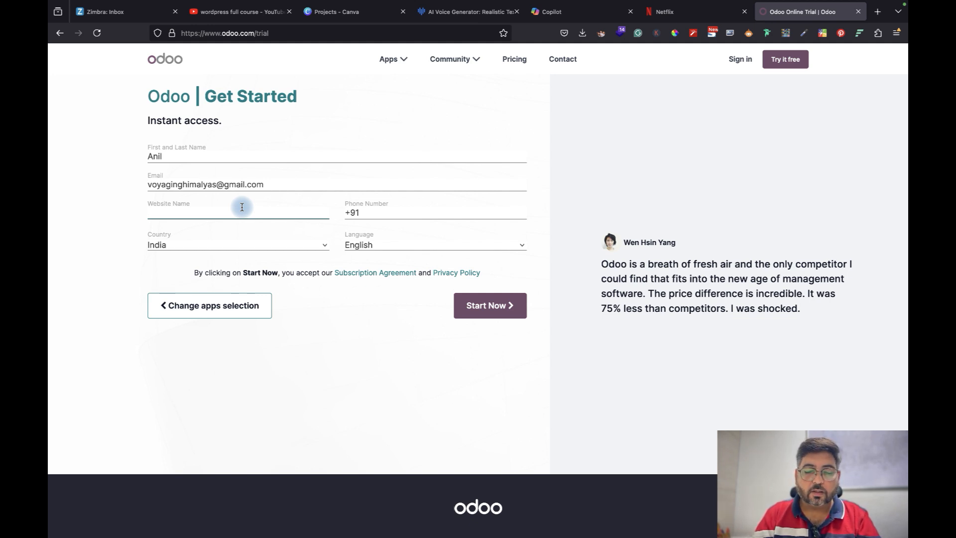
type("ishna")
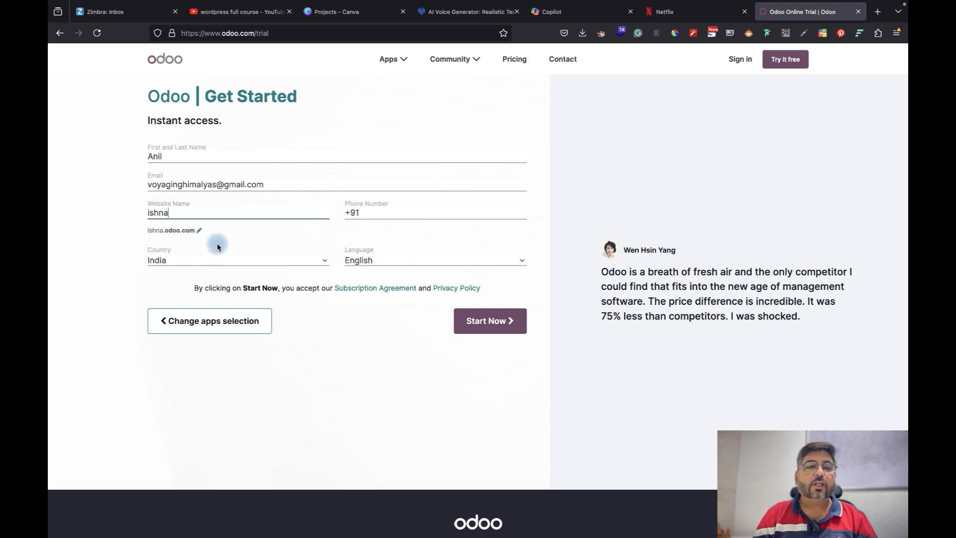
left_click(201, 232)
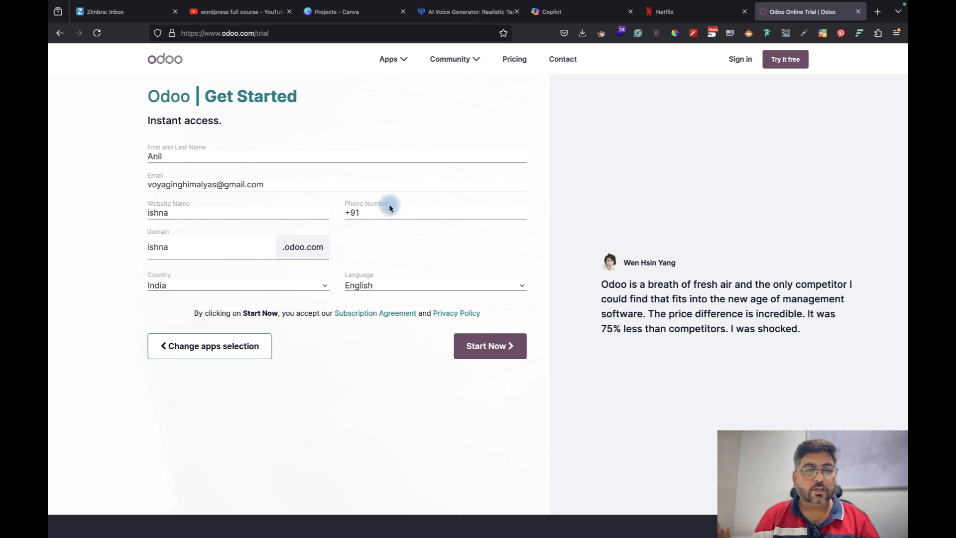
left_click(489, 351)
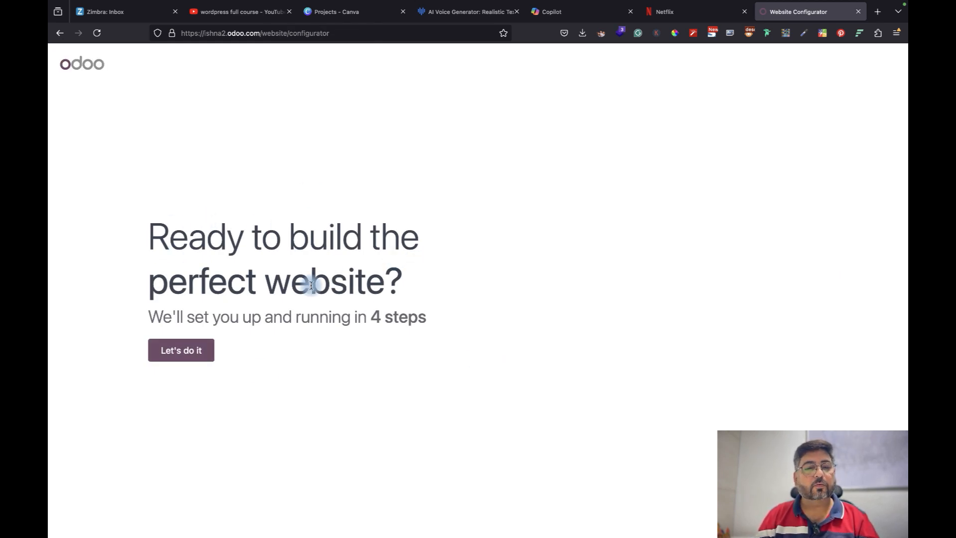
Configure a business website for a website designer with the main objective 'get leads'
left_click(179, 349)
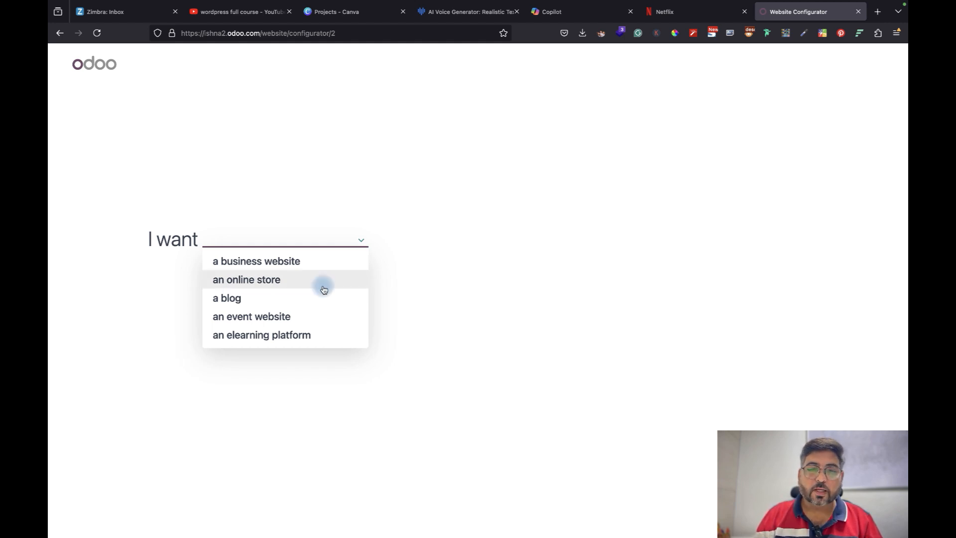
left_click(294, 263)
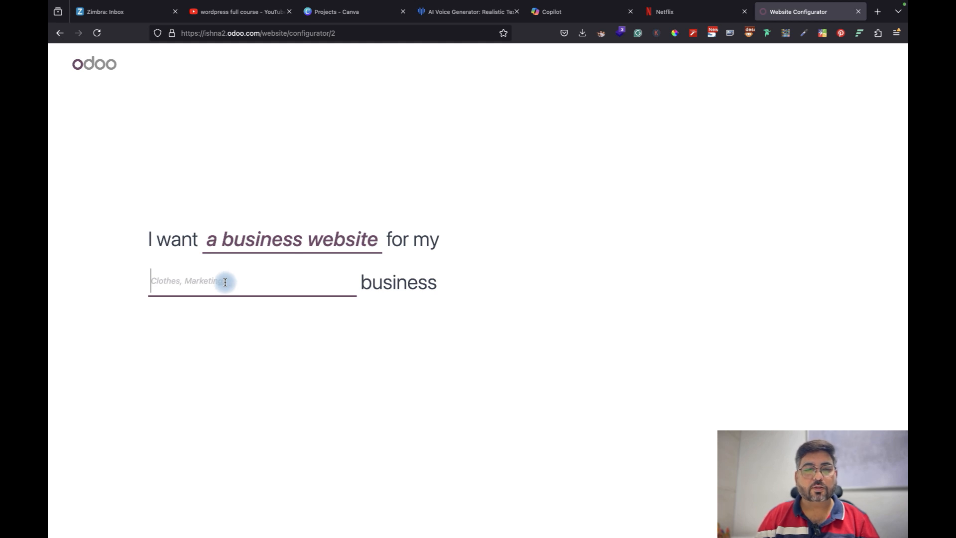
type("digita")
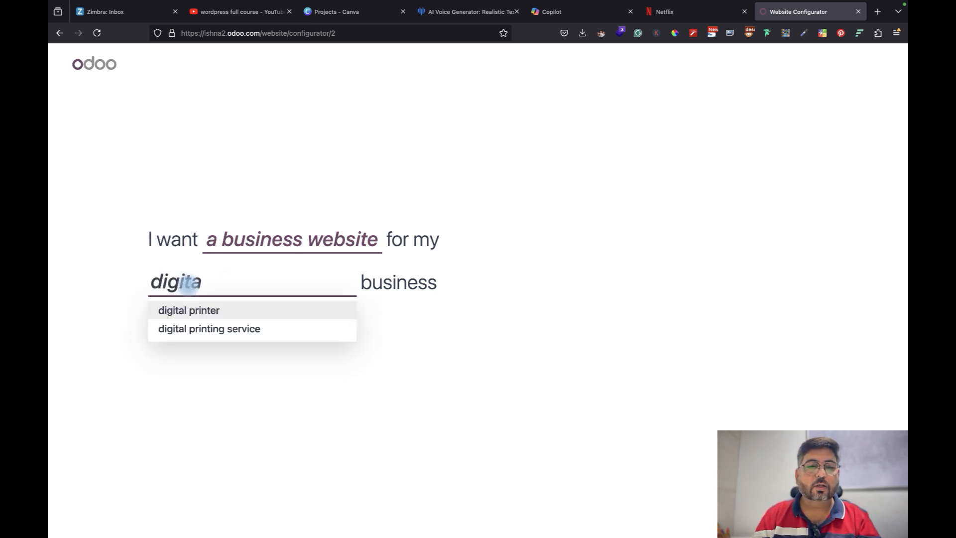
key("BackSpace")
key("BackSpace")
key("BackSpace")
key("BackSpace")
key("BackSpace")
key("BackSpace")
type("we")
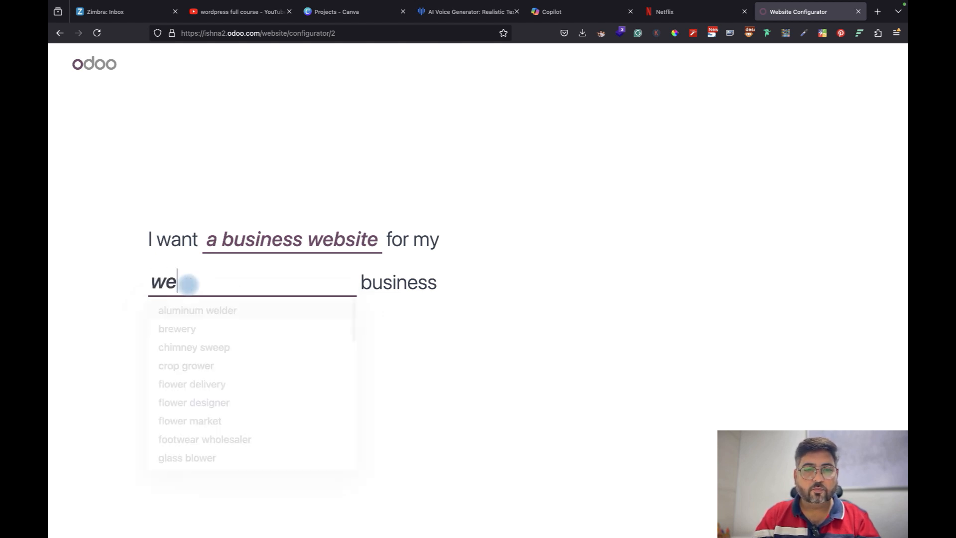
type("b")
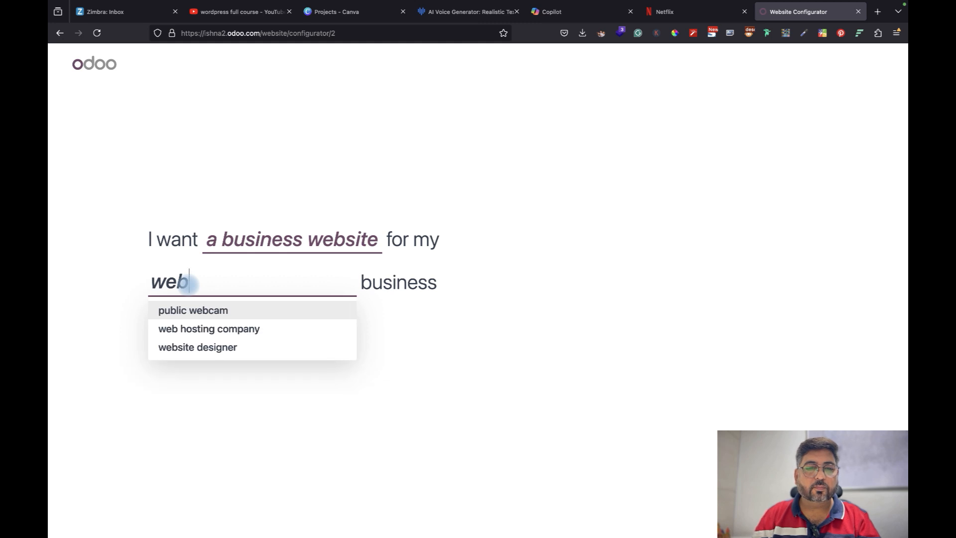
left_click(198, 350)
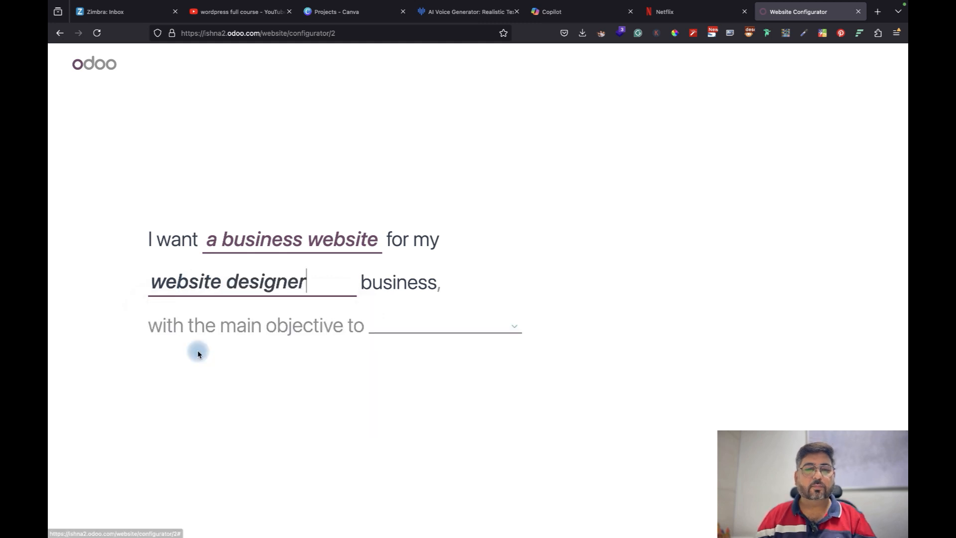
left_click(427, 327)
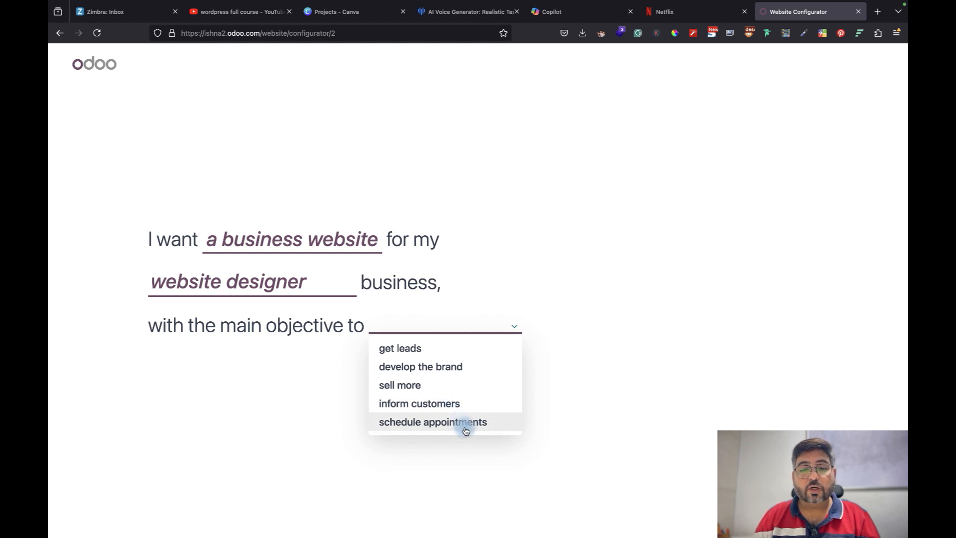
left_click(427, 349)
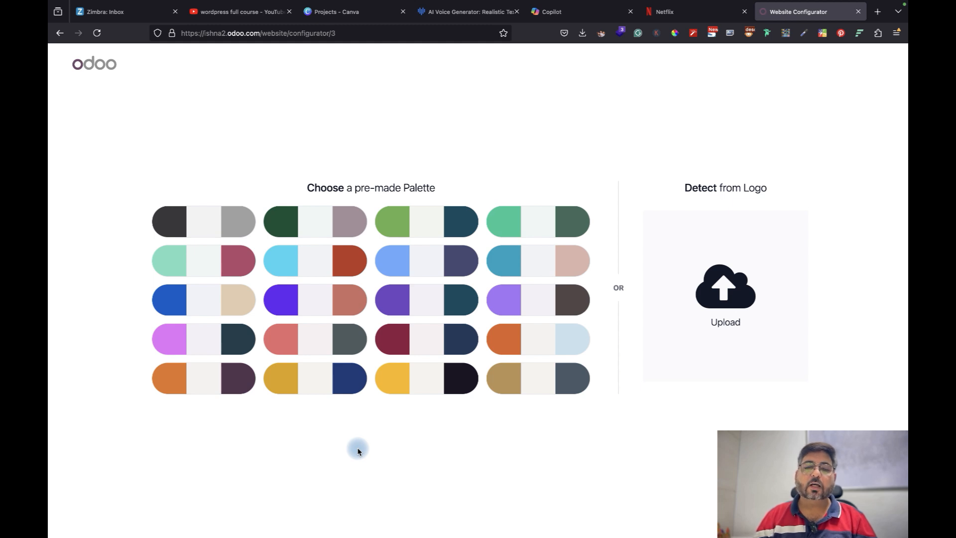
Upload ishnaentterprise_logo.png from the Ishna Enterprises folder as the site logo
left_click(725, 294)
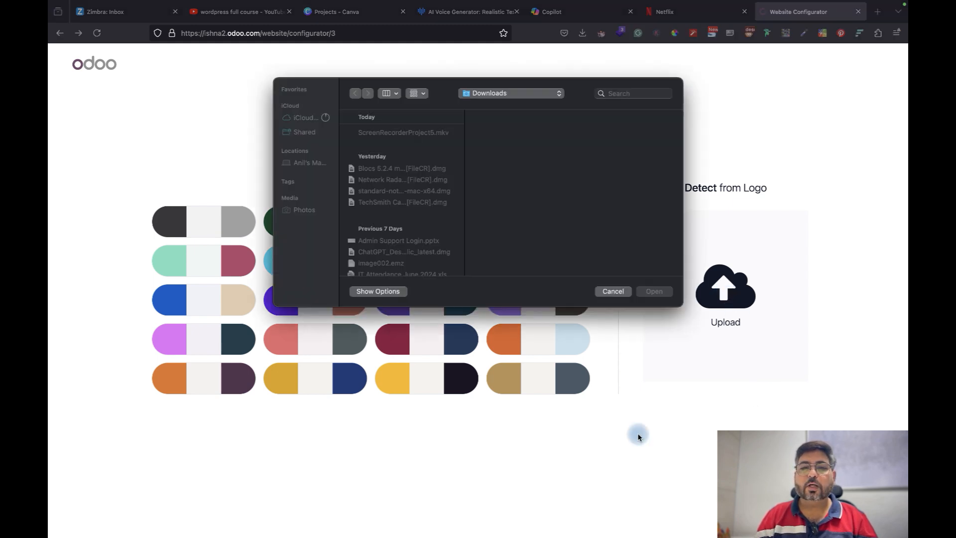
scroll(497, 213, "down", 5)
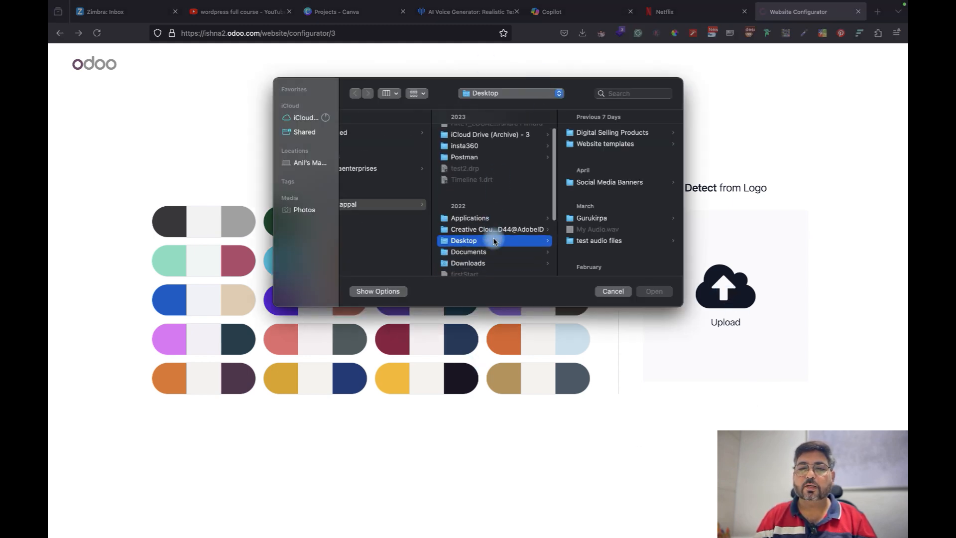
scroll(495, 241, "down", 8)
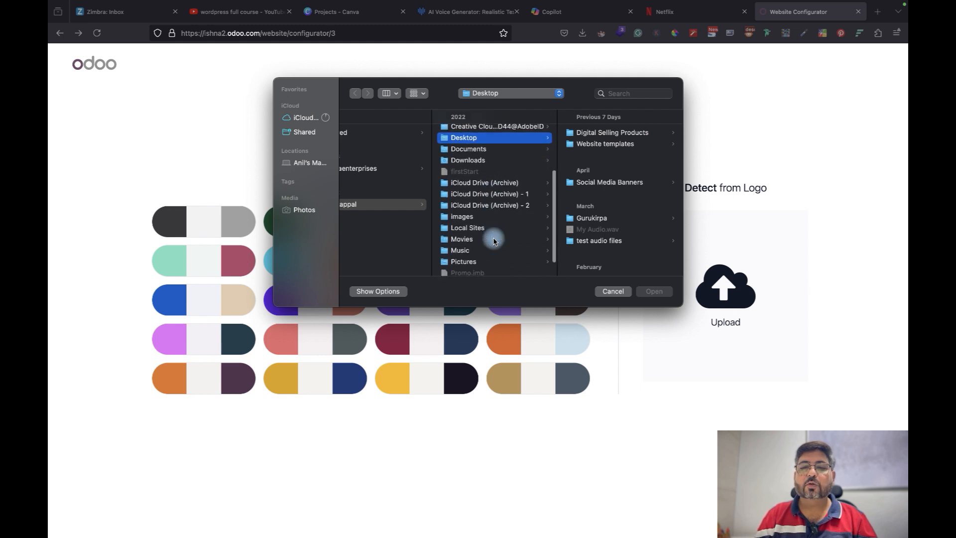
scroll(493, 244, "up", 10)
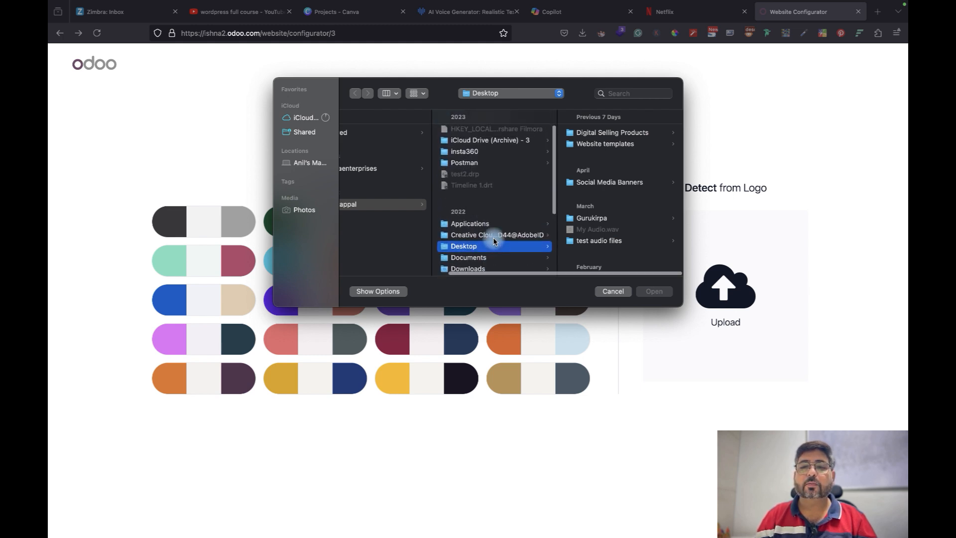
scroll(607, 227, "down", 8)
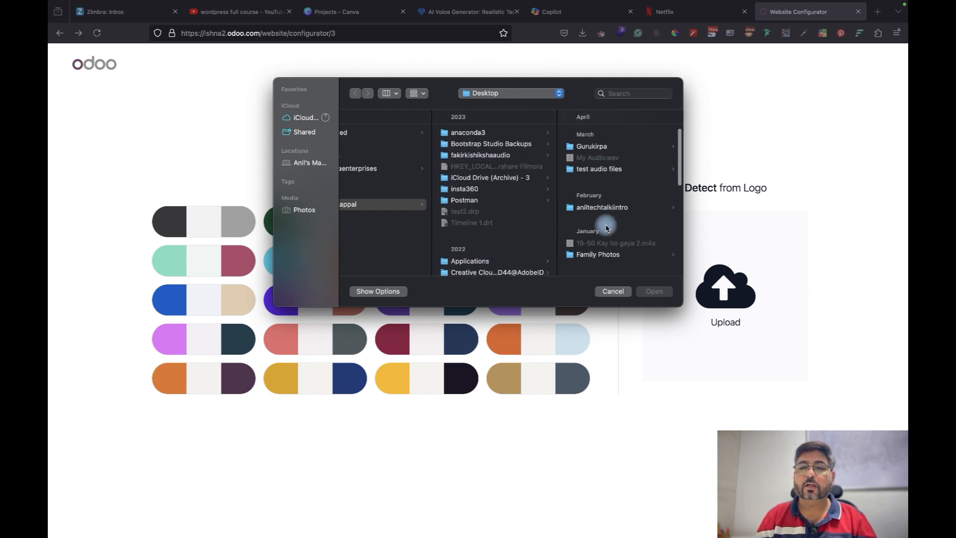
scroll(606, 228, "down", 4)
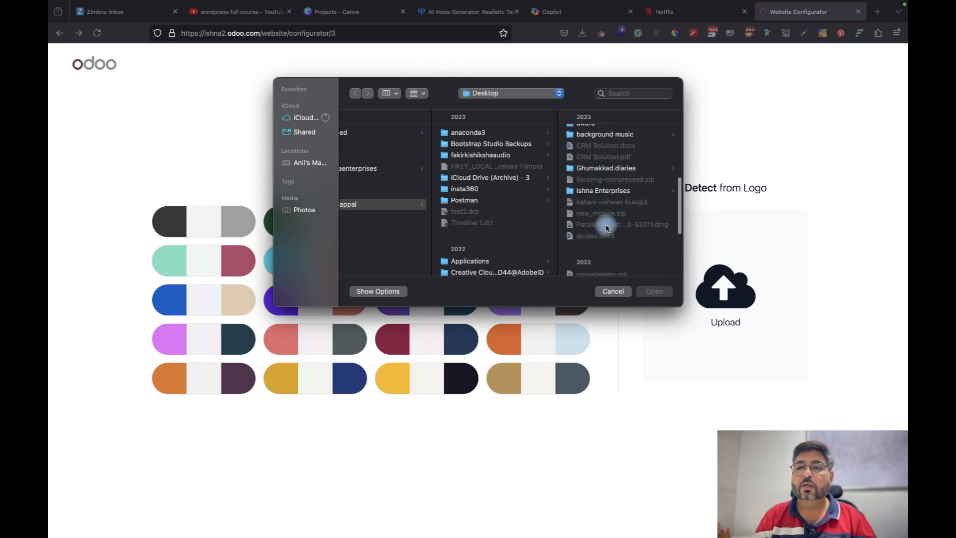
left_click(607, 191)
scroll(625, 239, "down", 5)
scroll(625, 241, "down", 2)
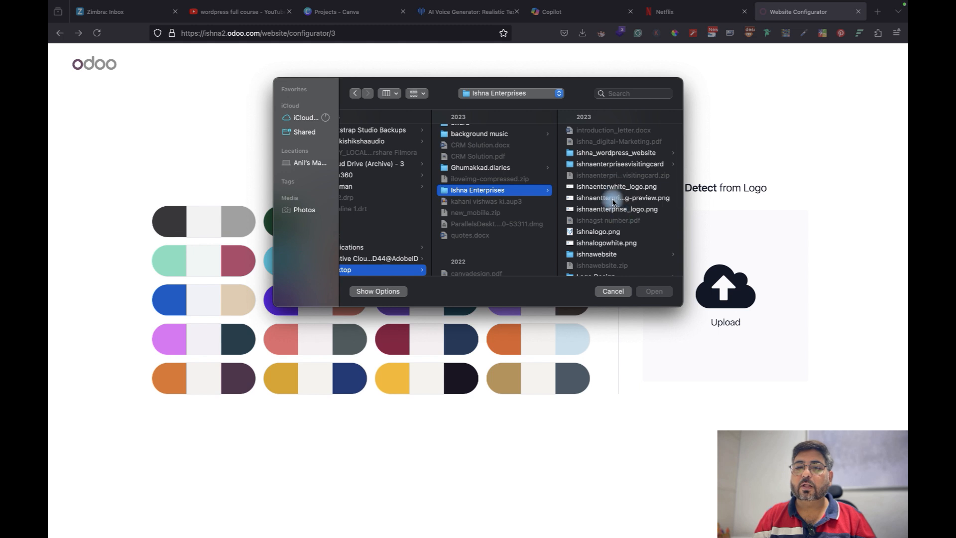
left_click(618, 209)
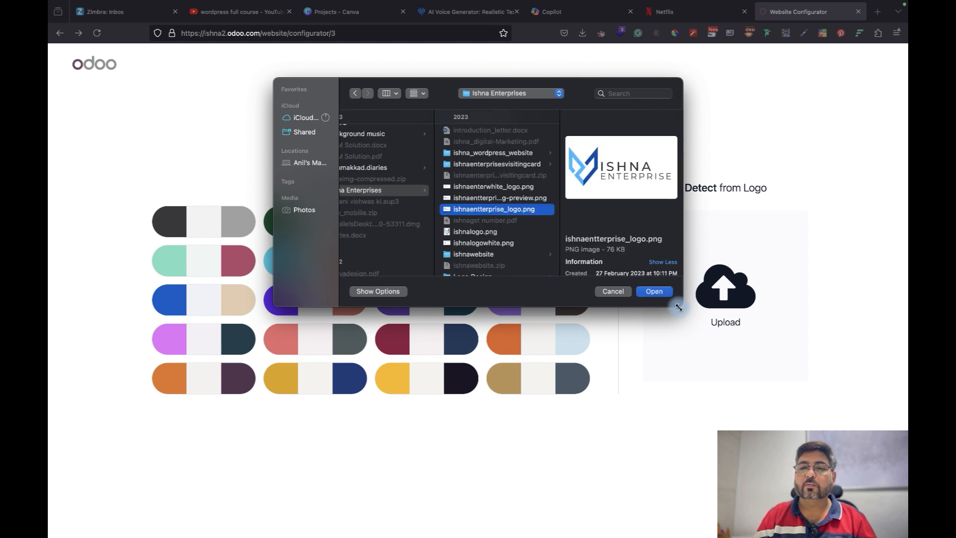
left_click(652, 292)
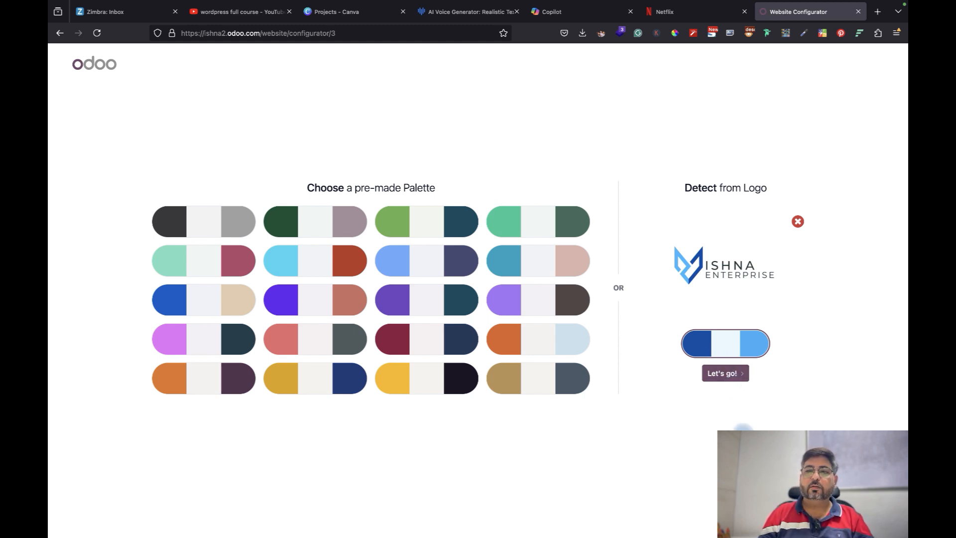
Accept the blue palette detected from the logo
left_click(731, 378)
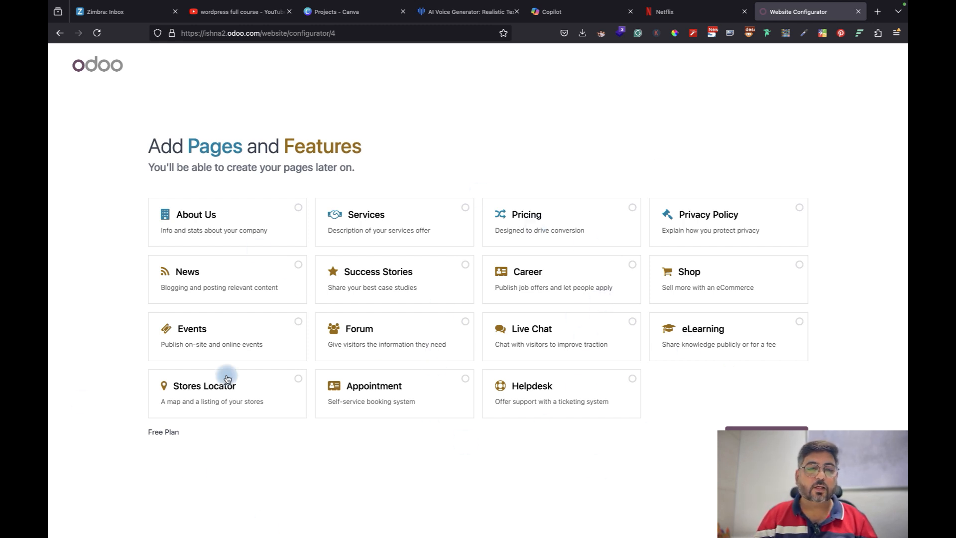
Add About Us, Services, Privacy Policy, Live Chat and News, then continue to themes
left_click(297, 208)
left_click(464, 208)
left_click(798, 208)
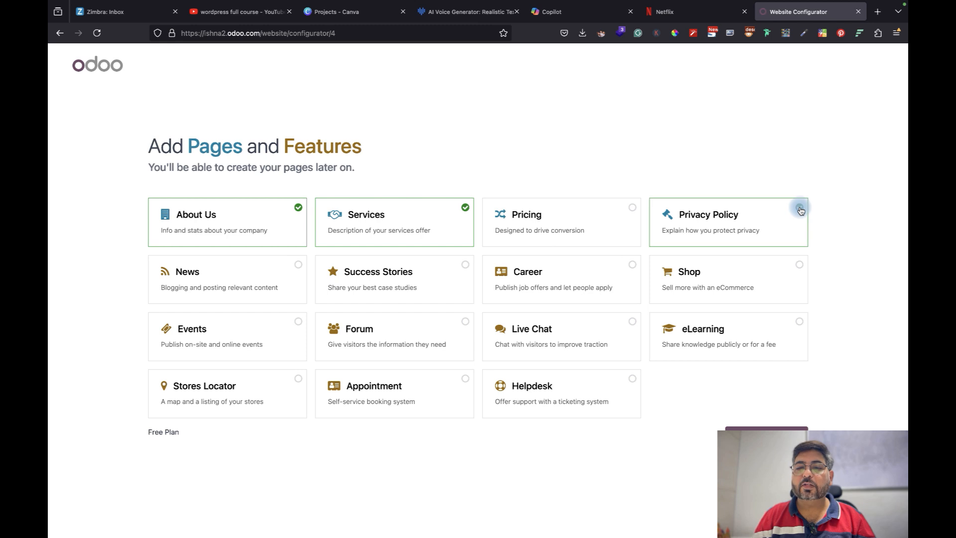
left_click(632, 322)
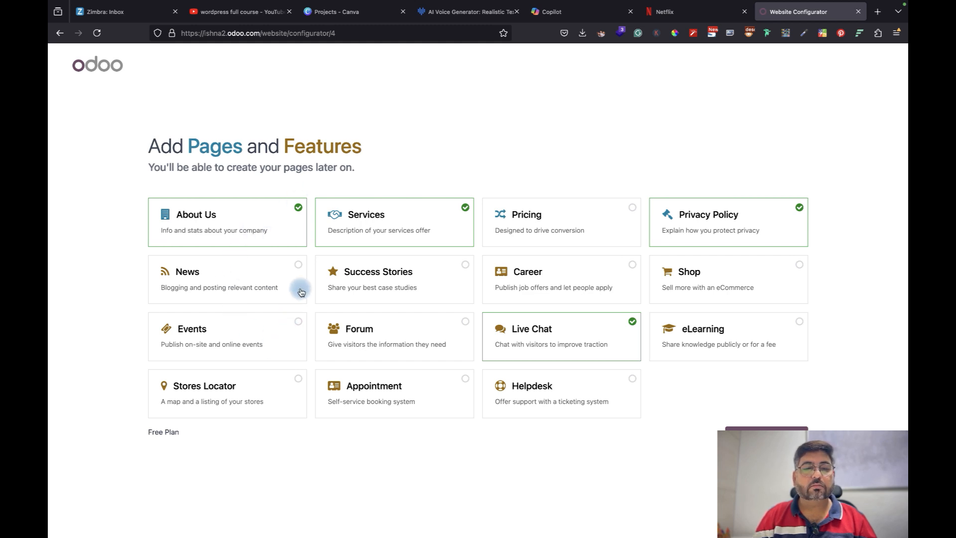
left_click(295, 267)
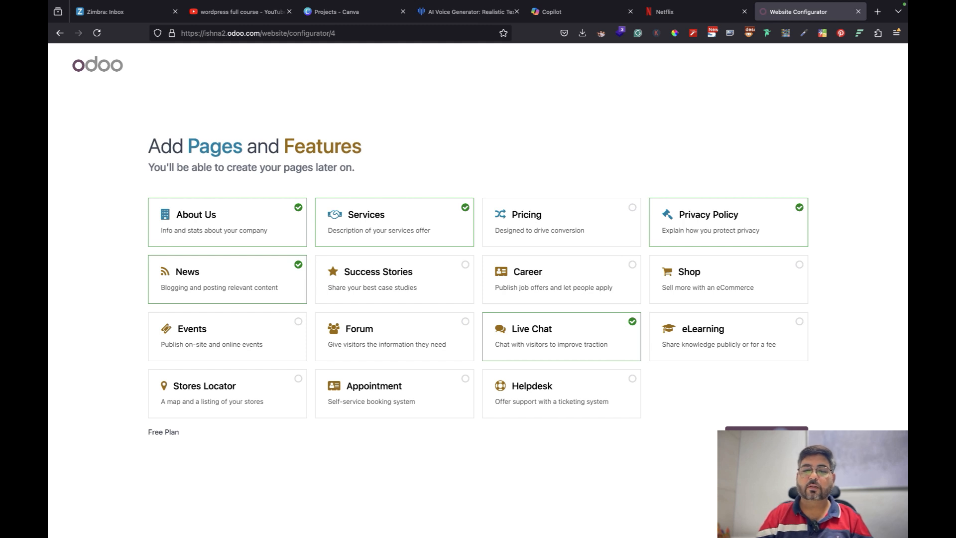
left_click(781, 437)
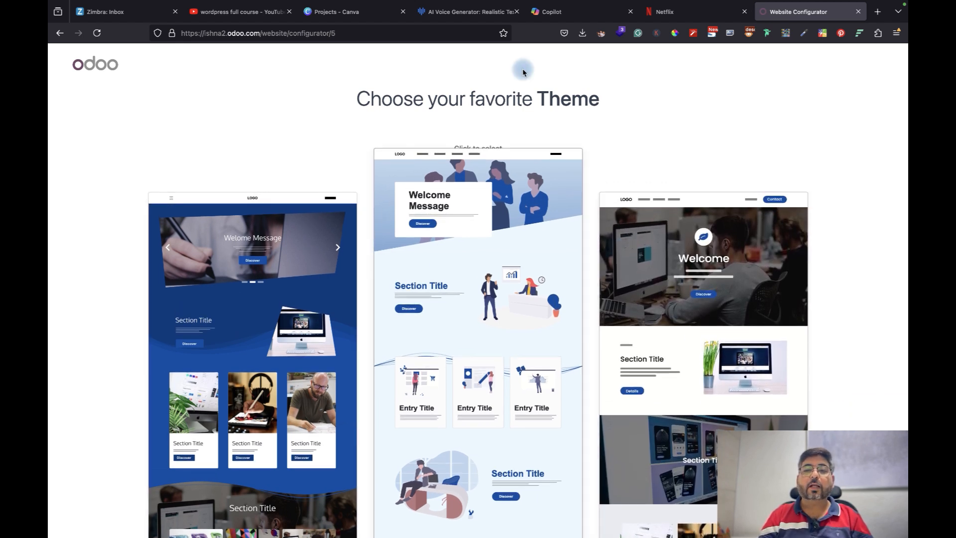
Pick the middle theme with illustrated people and Entry Title cards
scroll(568, 324, "down", 1)
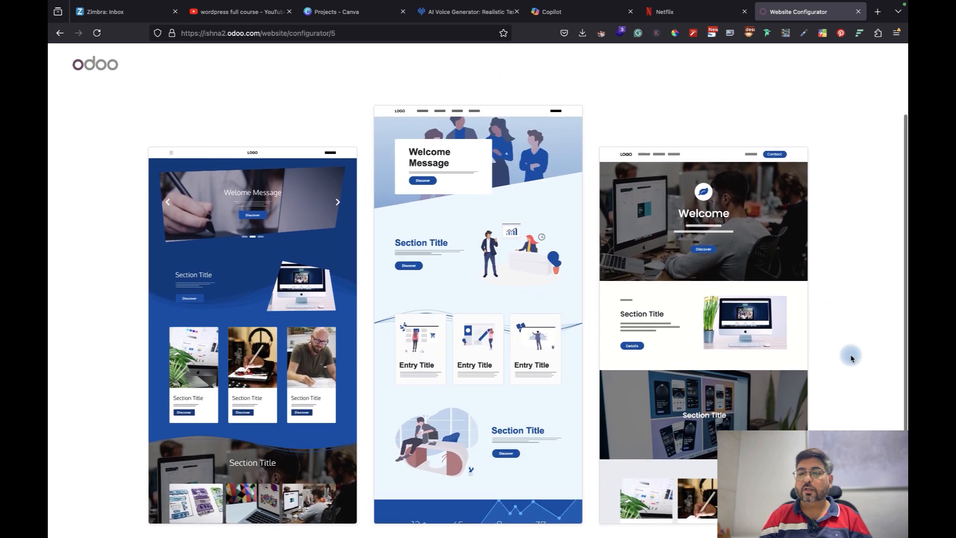
scroll(850, 356, "up", 1)
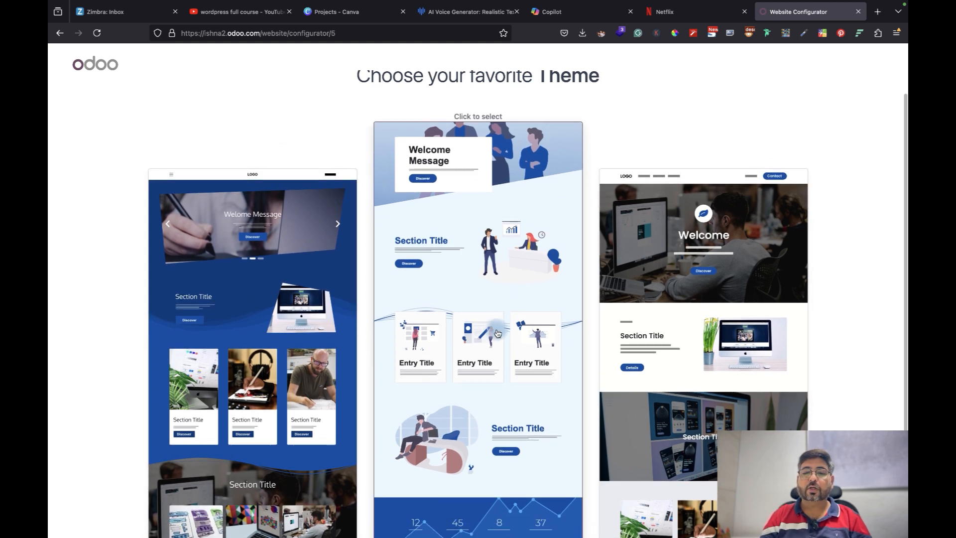
scroll(497, 333, "down", 1)
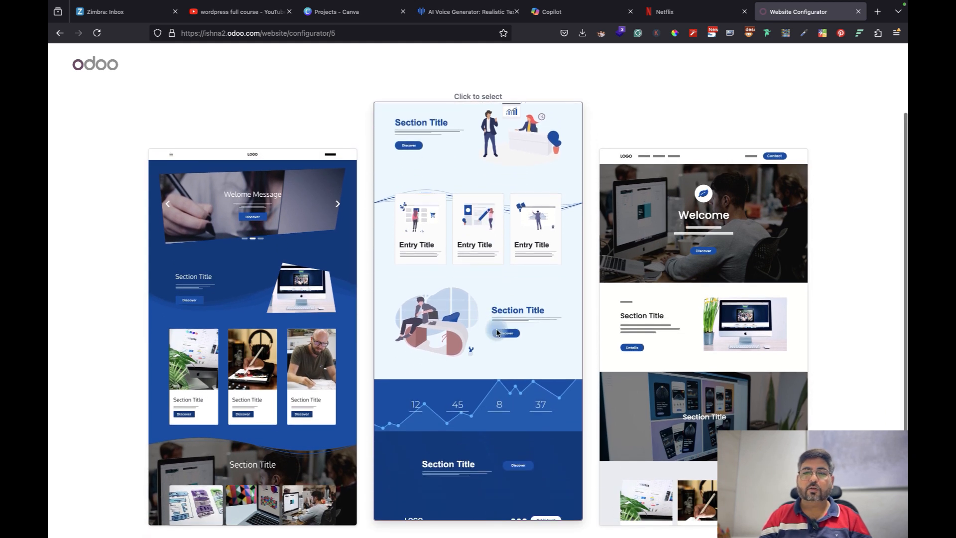
left_click(497, 332)
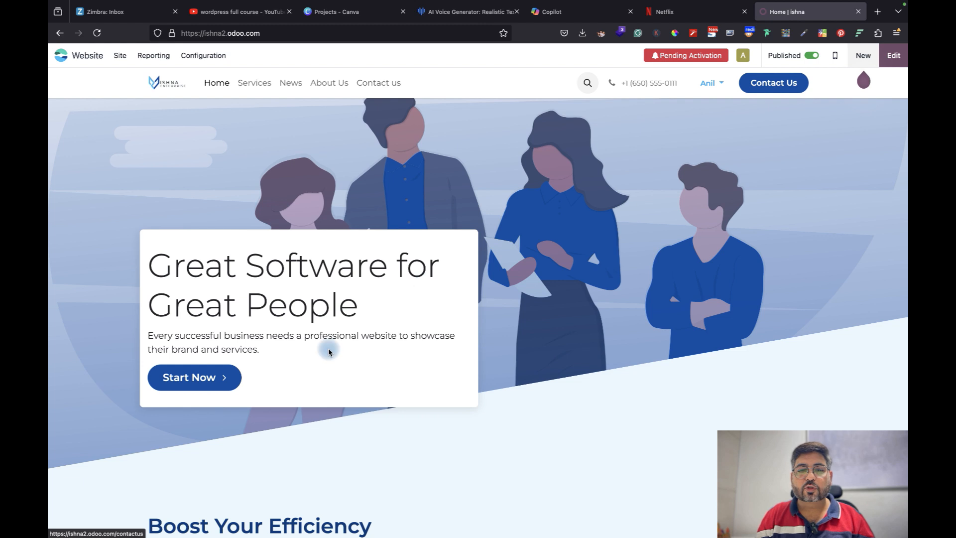
scroll(562, 422, "down", 10)
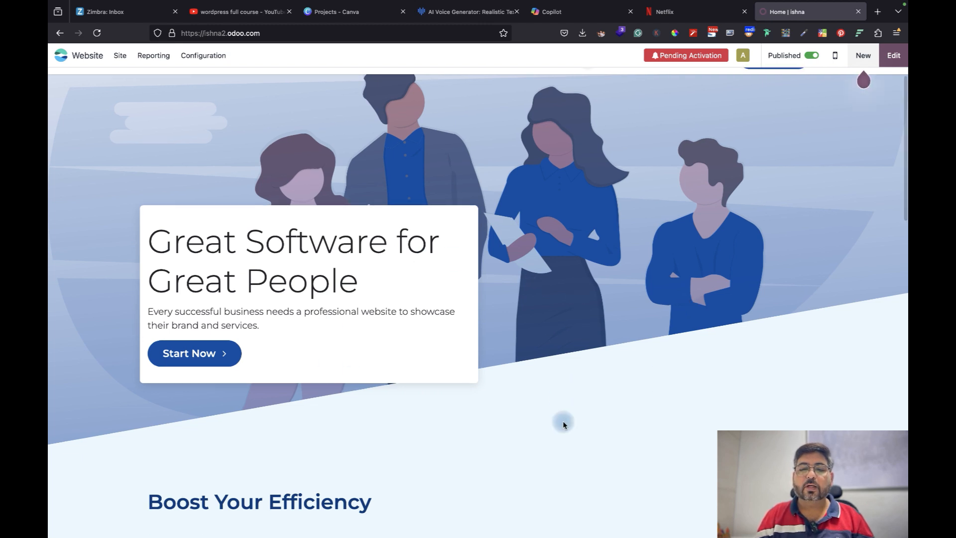
scroll(563, 423, "down", 9)
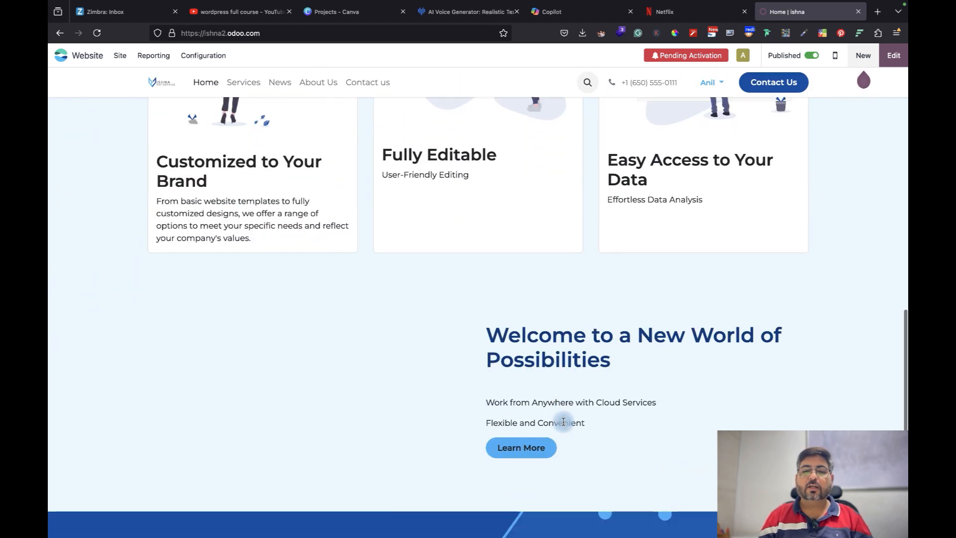
scroll(562, 424, "down", 5)
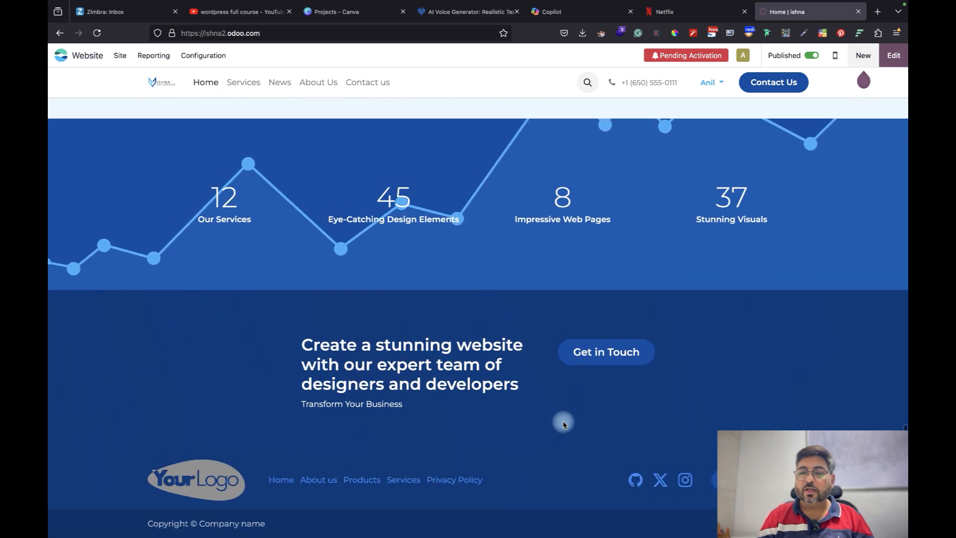
scroll(563, 424, "up", 12)
scroll(563, 422, "up", 5)
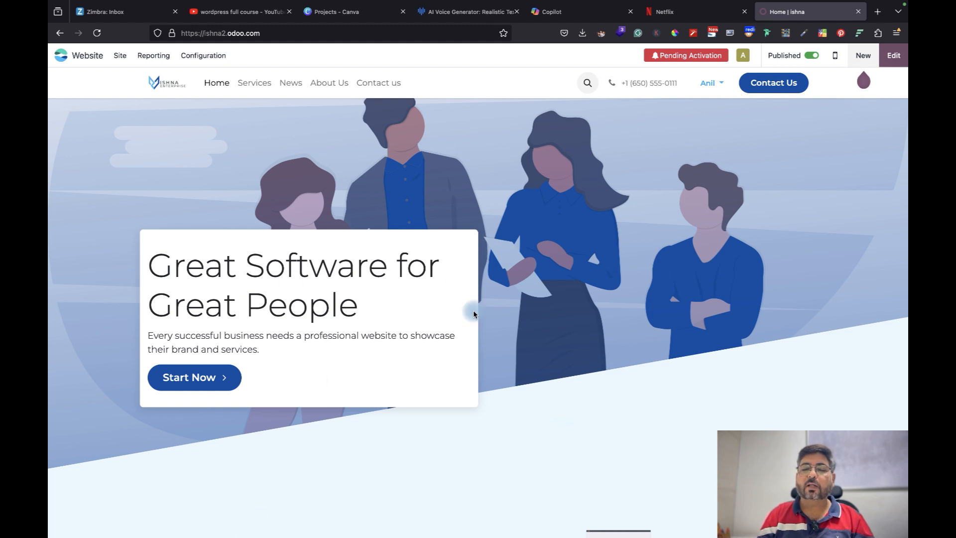
scroll(516, 437, "down", 10)
scroll(506, 429, "up", 10)
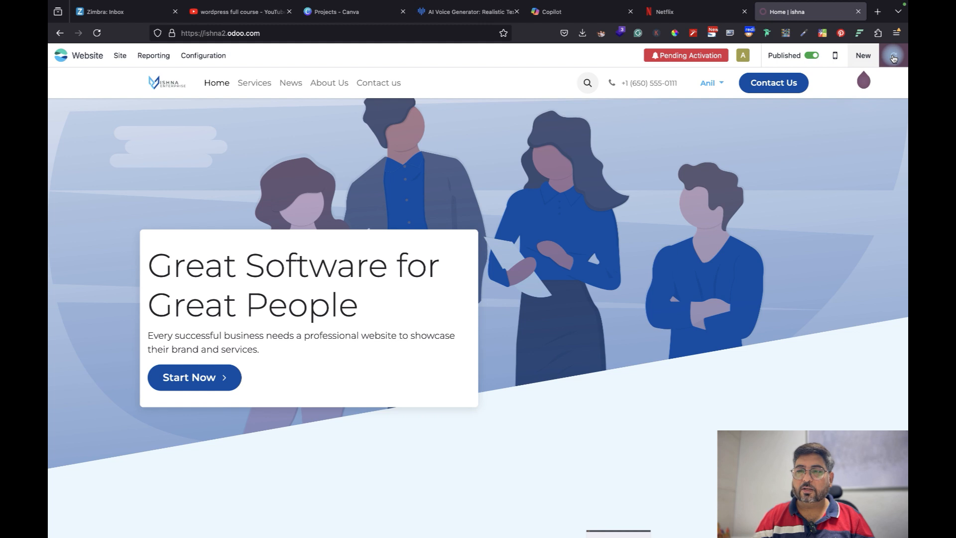
Replace the hero heading with 'We are Digital Marketing Agency'
left_click(893, 58)
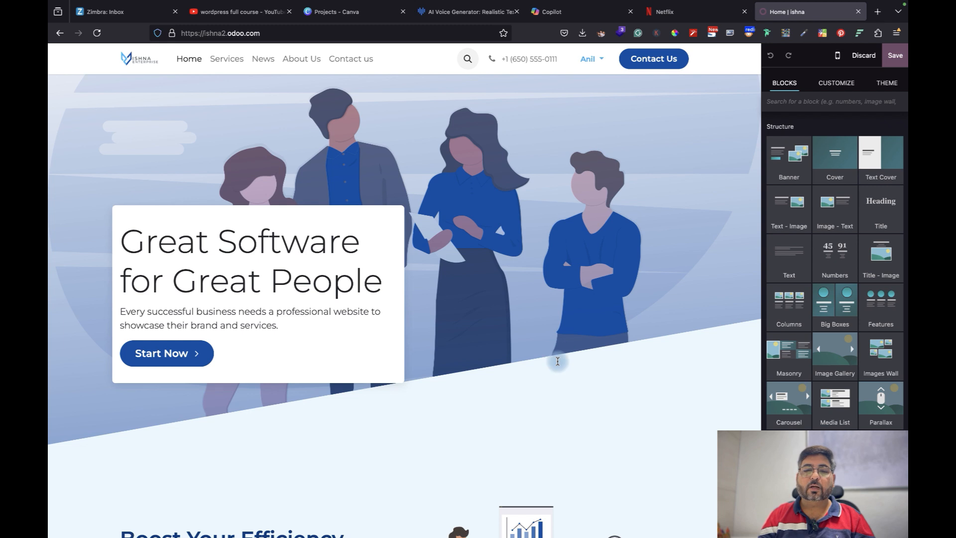
left_click(320, 219)
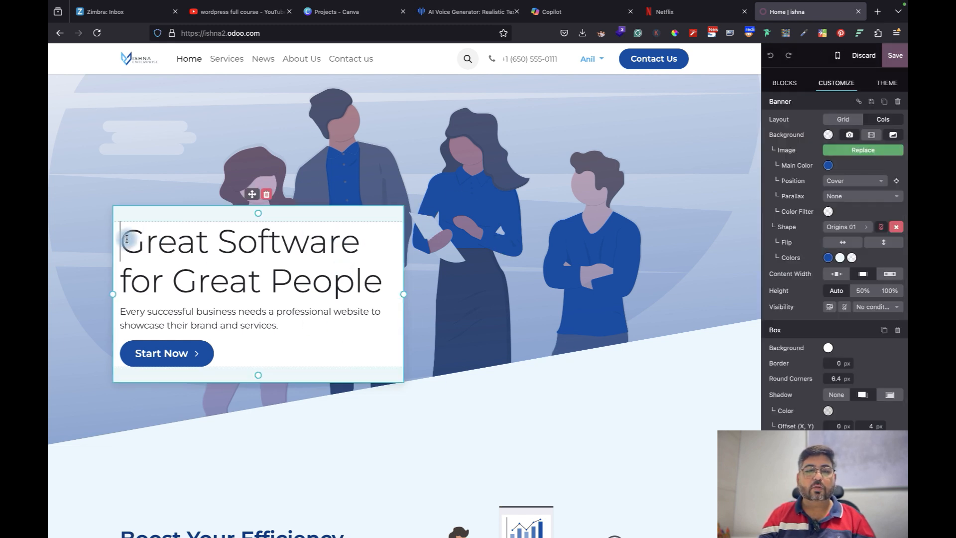
left_click_drag(124, 240, 385, 275)
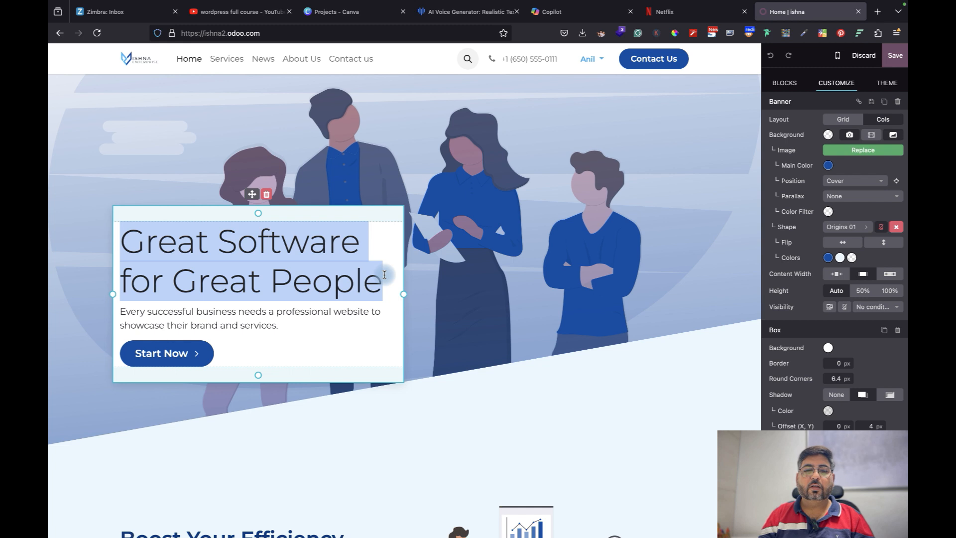
type("We are")
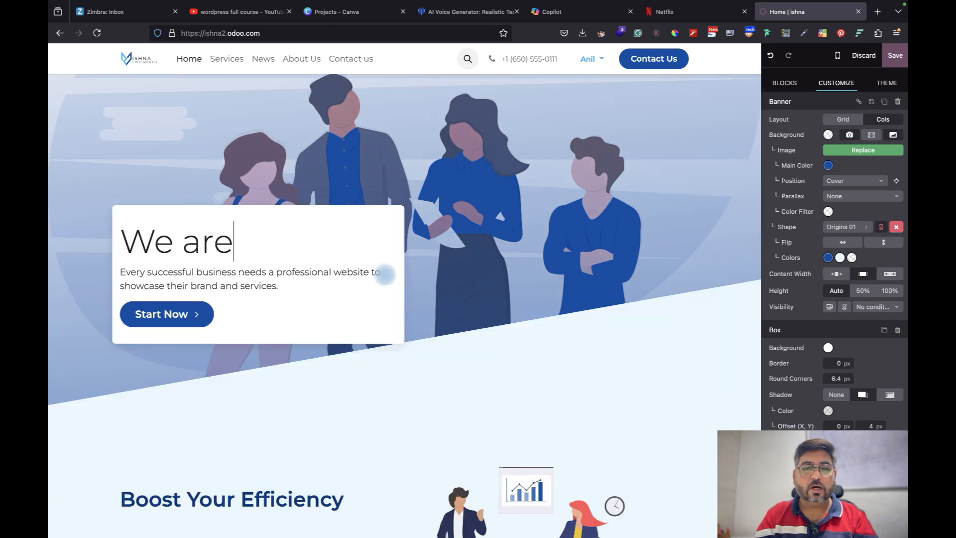
type(" We")
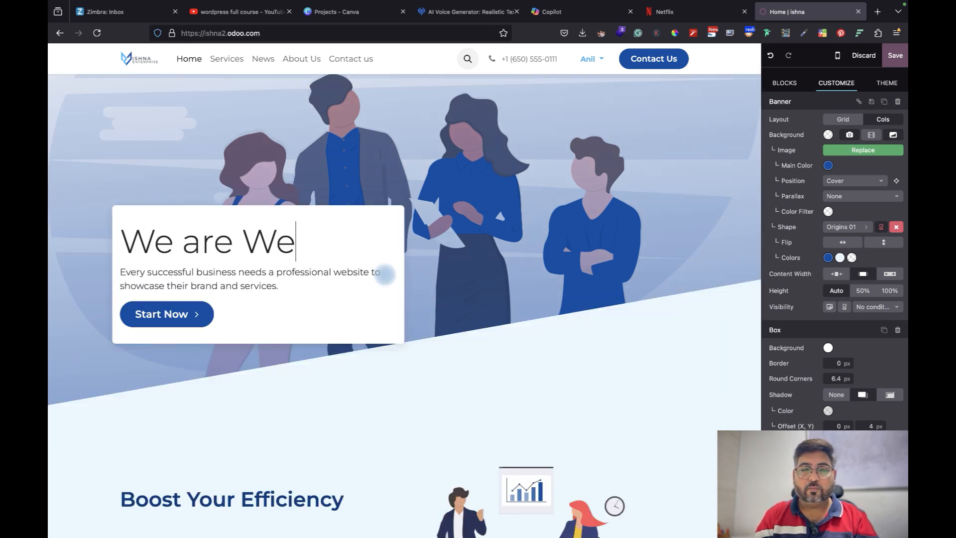
key("BackSpace")
key("BackSpace")
type("Digital Ma")
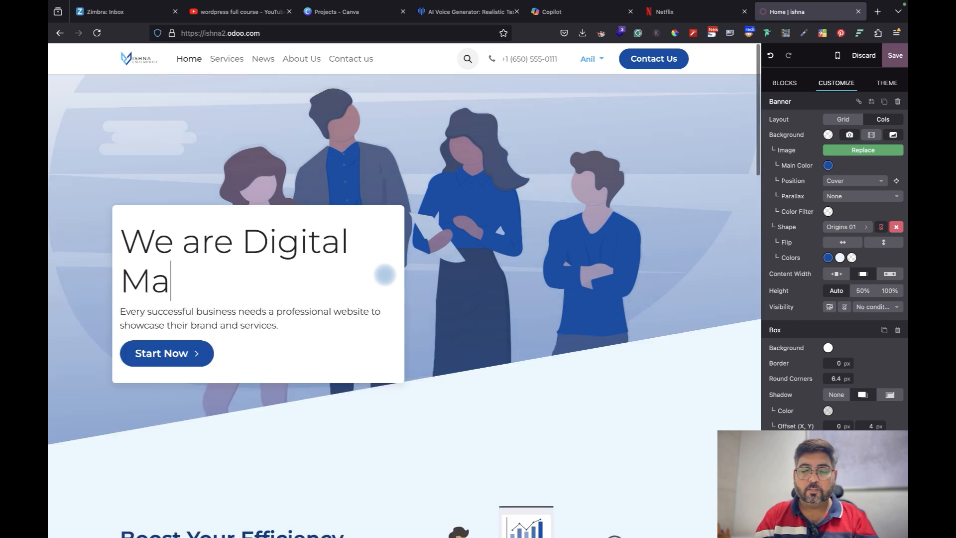
type("rketing Agency")
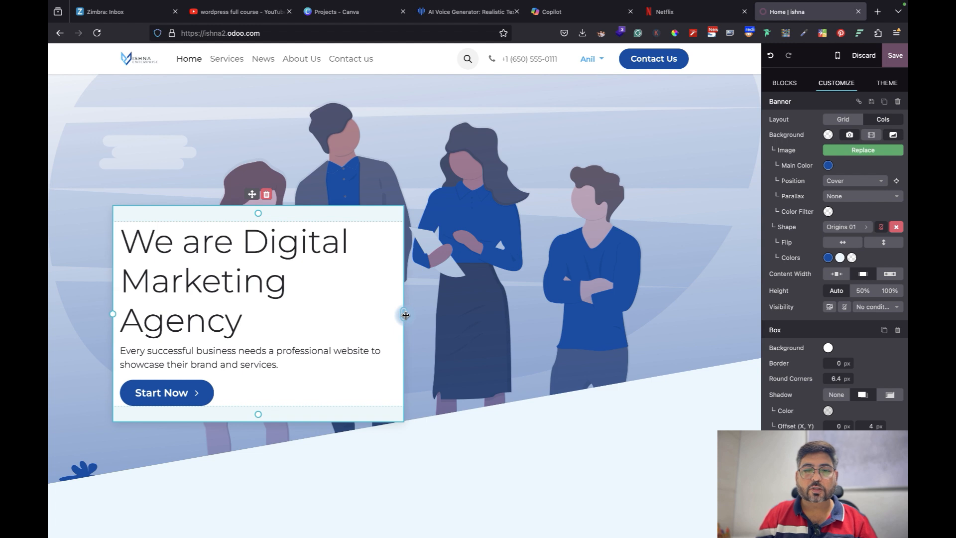
Widen the hero text box and select the words 'Digital Marketing'
left_click_drag(432, 315, 478, 315)
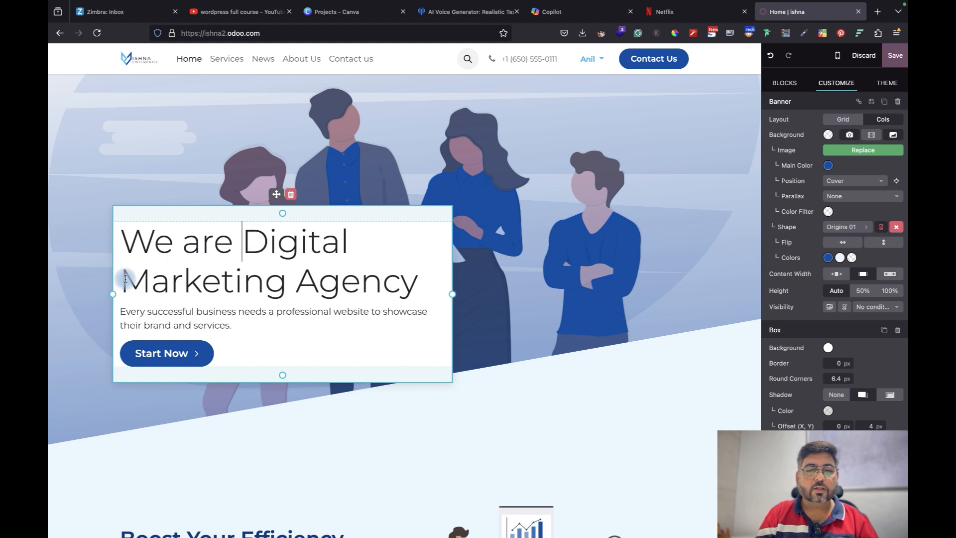
left_click_drag(125, 277, 371, 283)
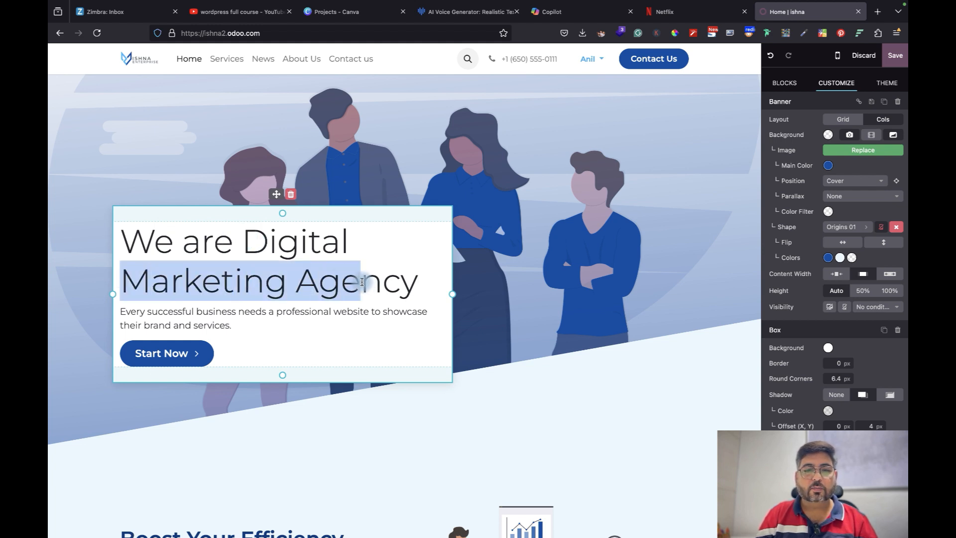
left_click(279, 241)
left_click_drag(244, 238, 287, 283)
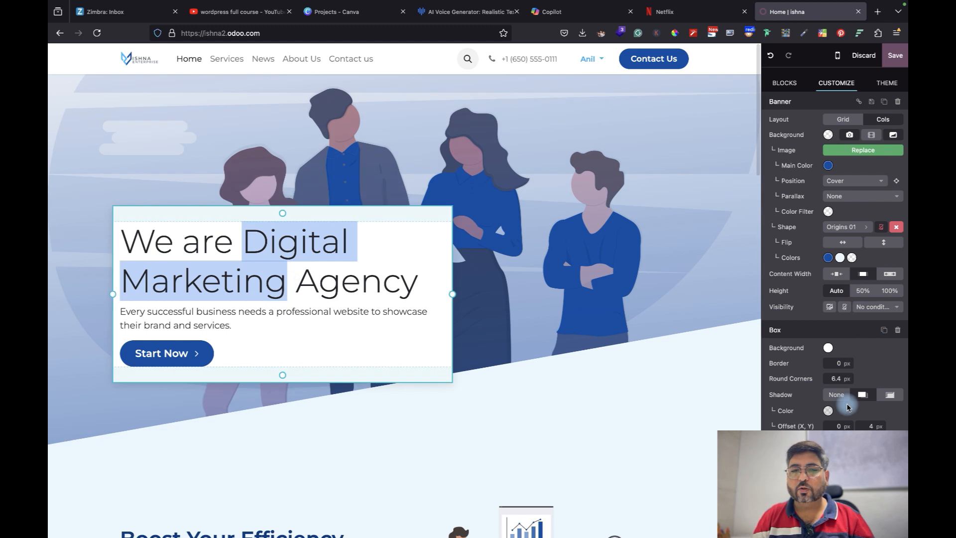
Make 'Digital Marketing' bold at a 50 px font size
scroll(840, 401, "down", 2)
scroll(840, 403, "up", 1)
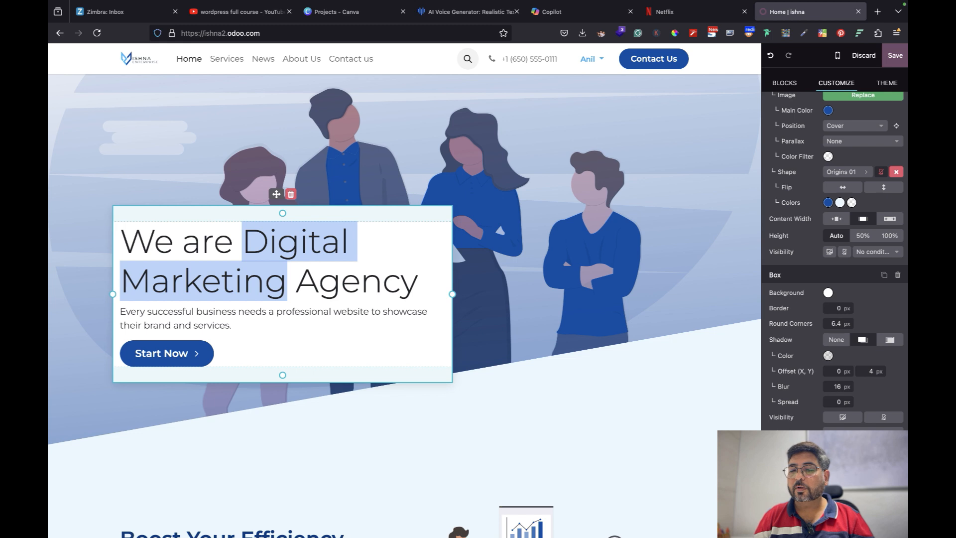
key("super+b")
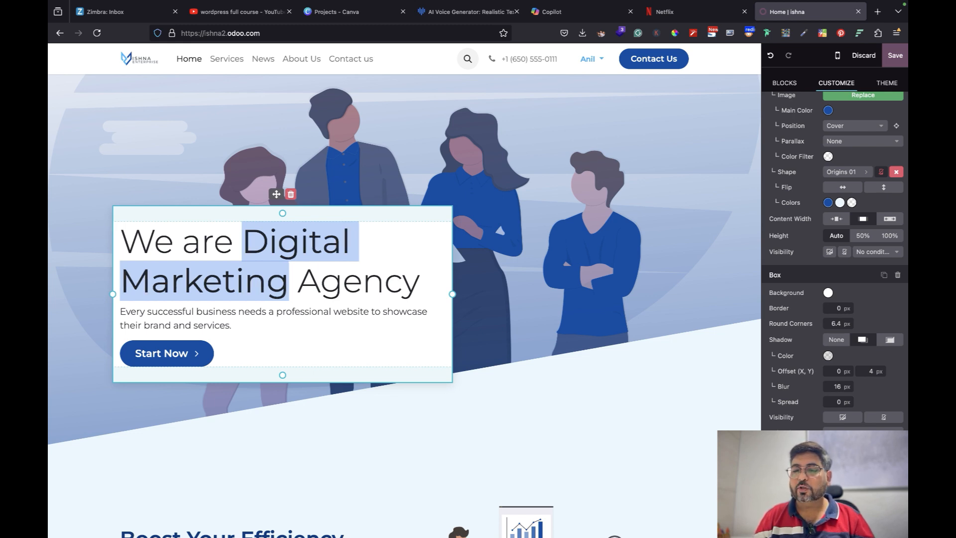
left_click(787, 509)
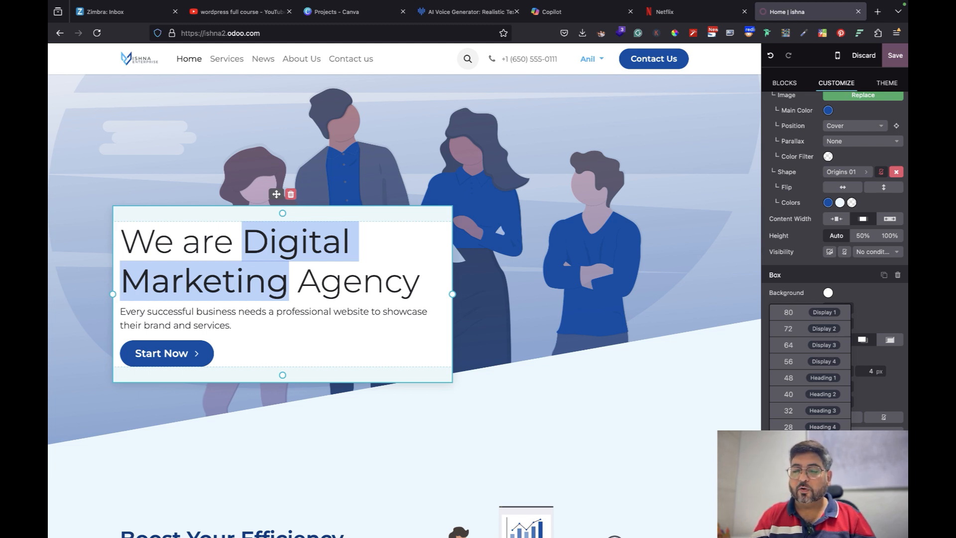
type("50")
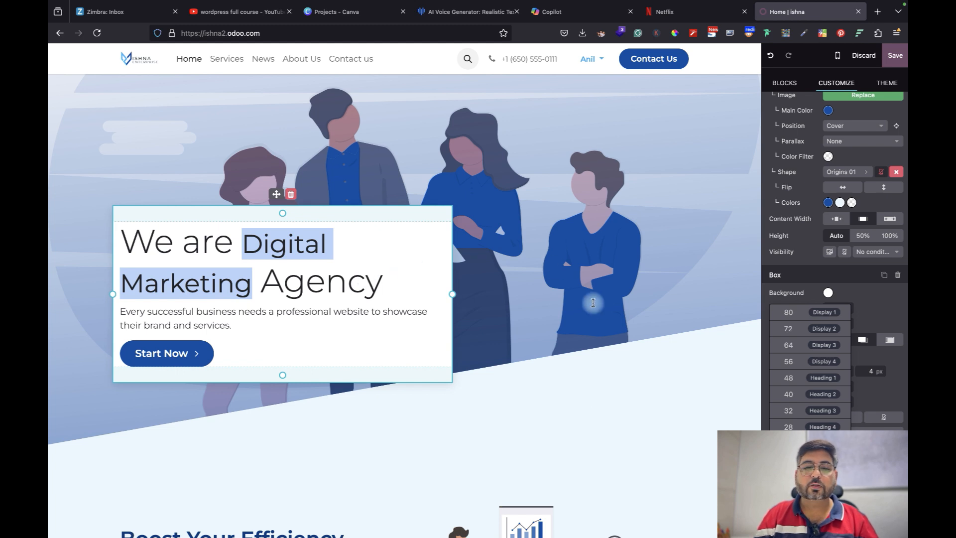
left_click(589, 329)
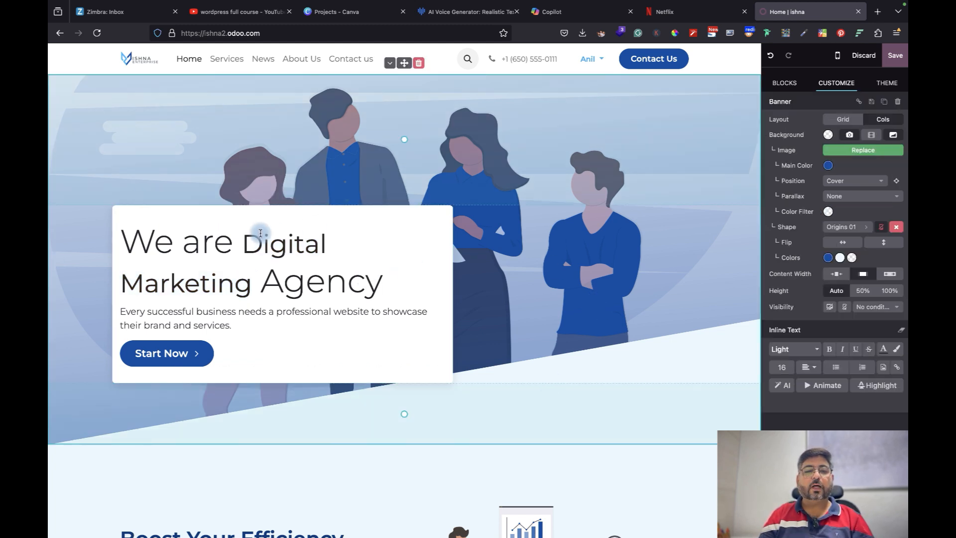
Tidy the heading's line endings and add extra bottom padding to the hero text box
left_click(330, 246)
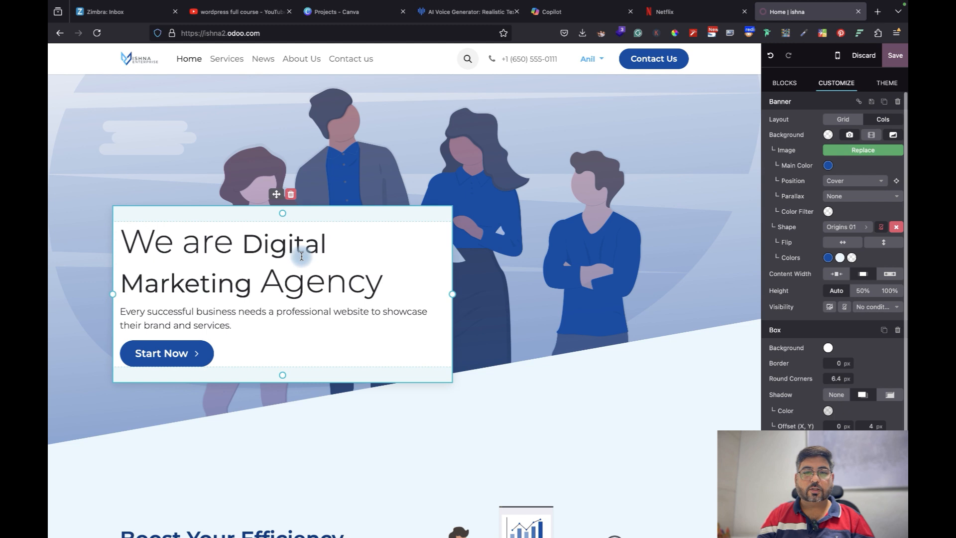
left_click_drag(122, 239, 453, 289)
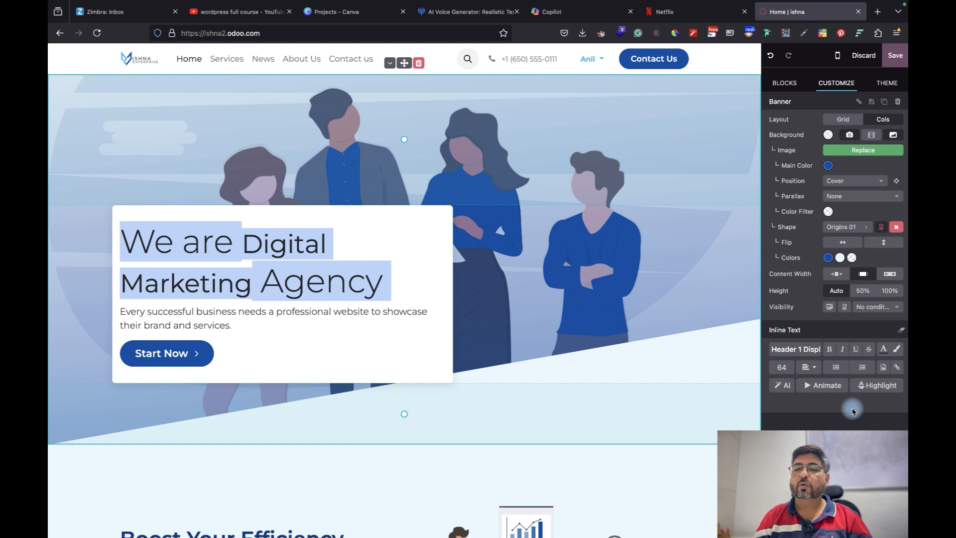
left_click(412, 292)
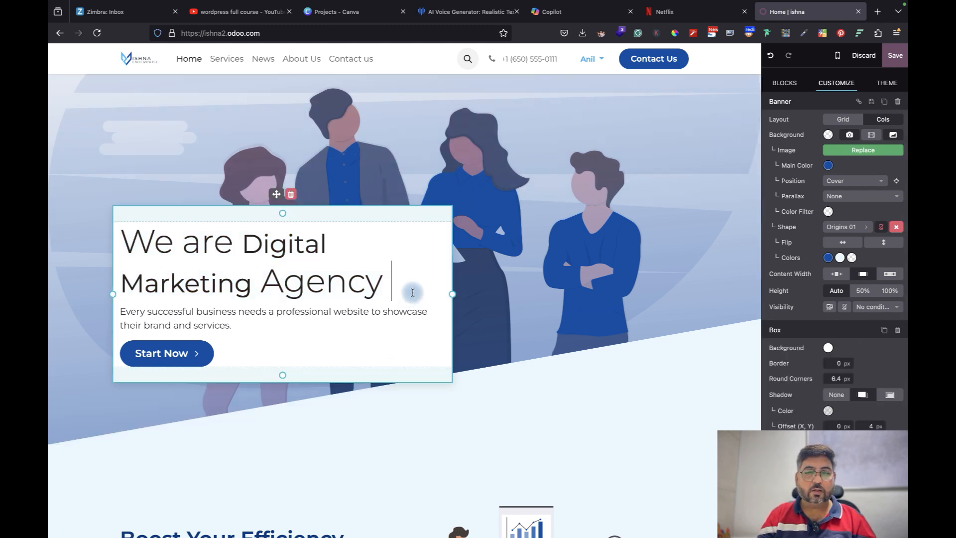
key("Return")
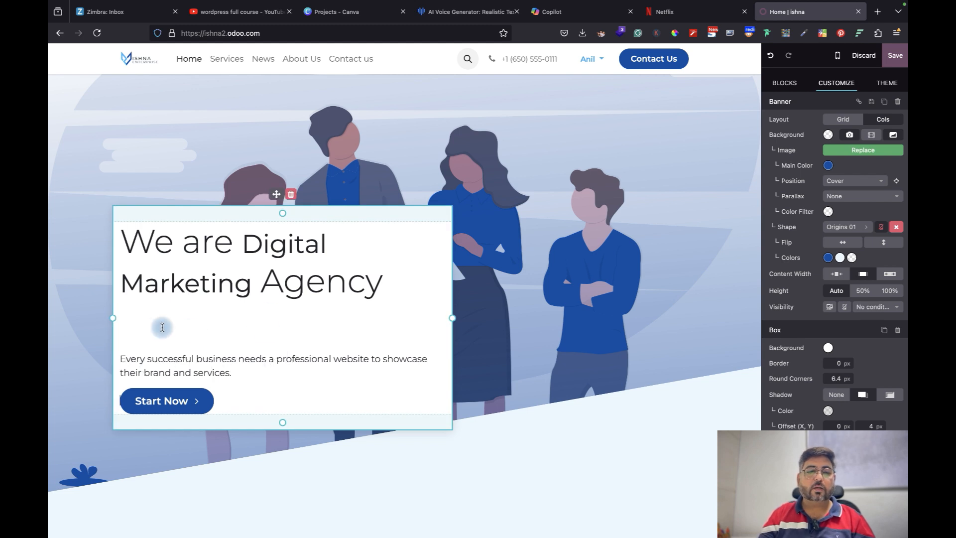
key("BackSpace")
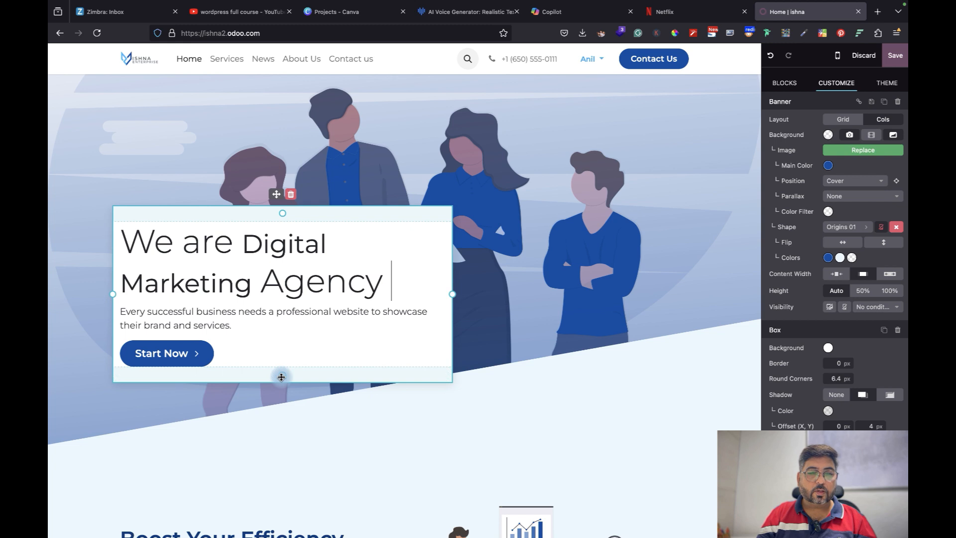
left_click_drag(281, 379, 278, 393)
Move the banner section down below the next section
left_click(618, 188)
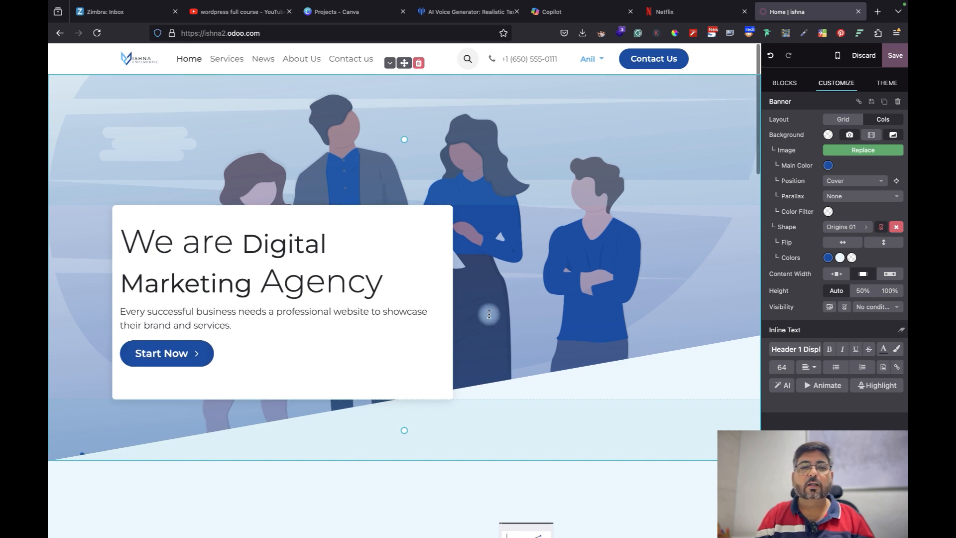
left_click(390, 64)
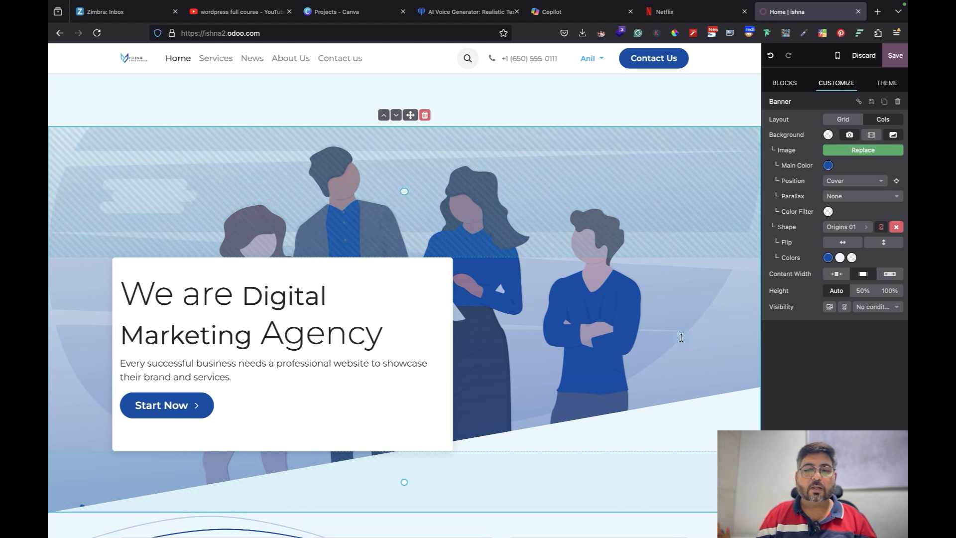
scroll(597, 495, "down", 10)
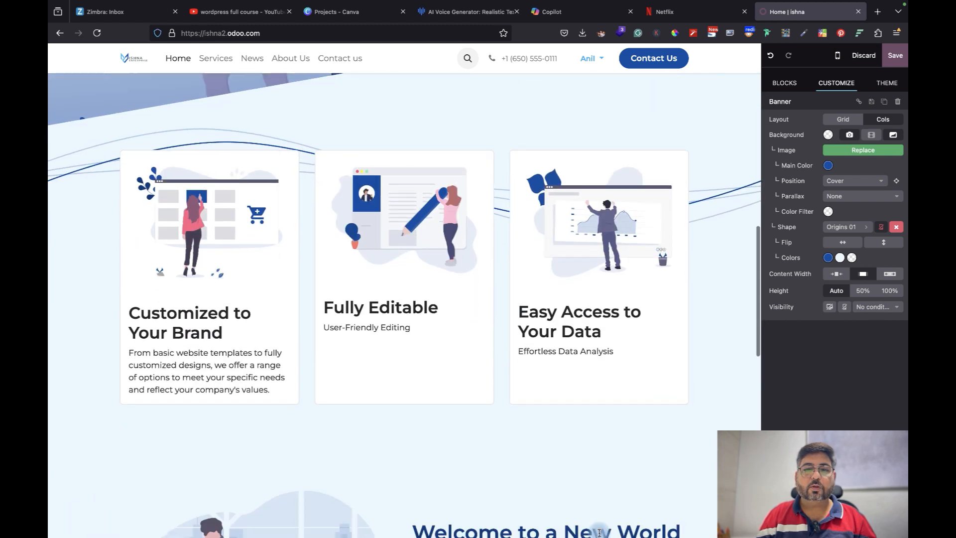
scroll(599, 532, "up", 14)
scroll(599, 532, "down", 15)
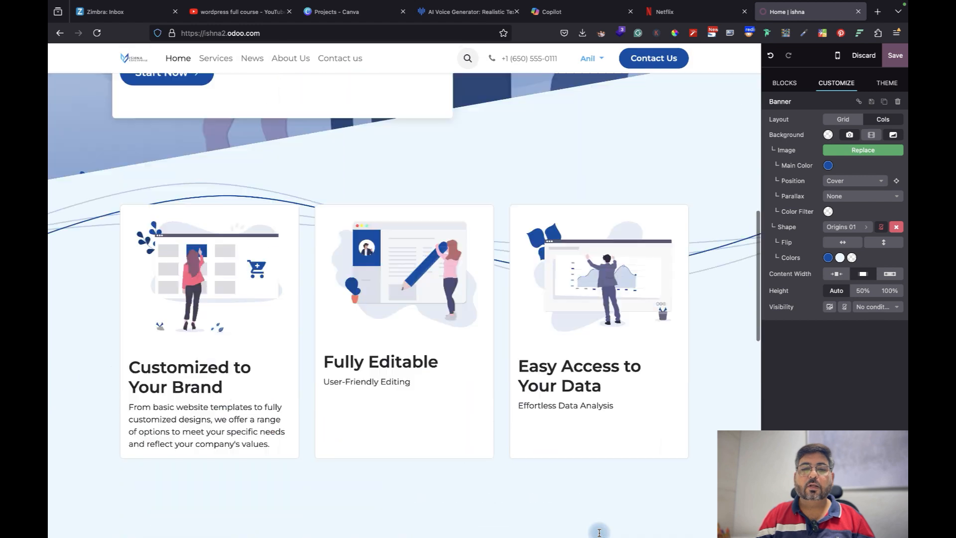
scroll(598, 532, "up", 5)
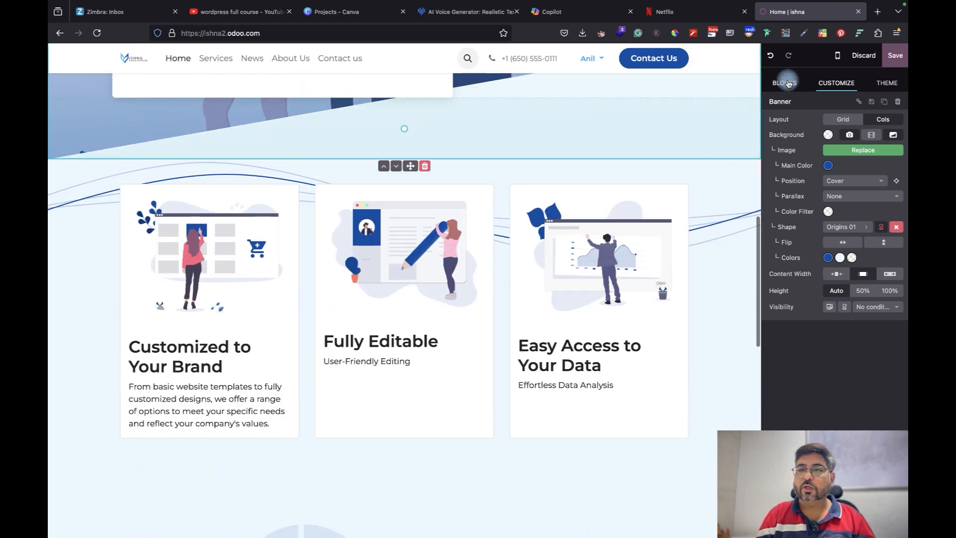
Insert a Masonry image grid with four 'A great title' boxes above the numbers band
left_click(788, 84)
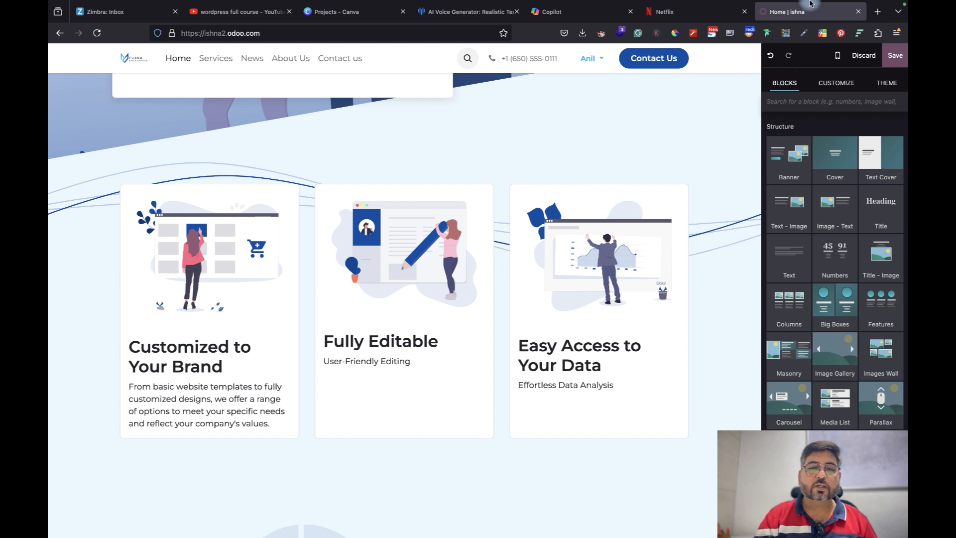
scroll(532, 314, "down", 4)
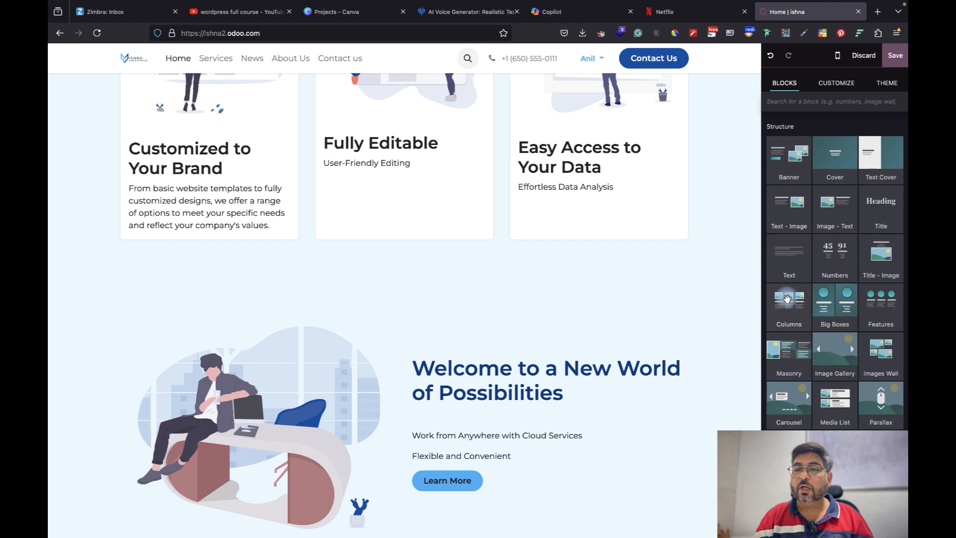
left_click_drag(729, 304, 551, 288)
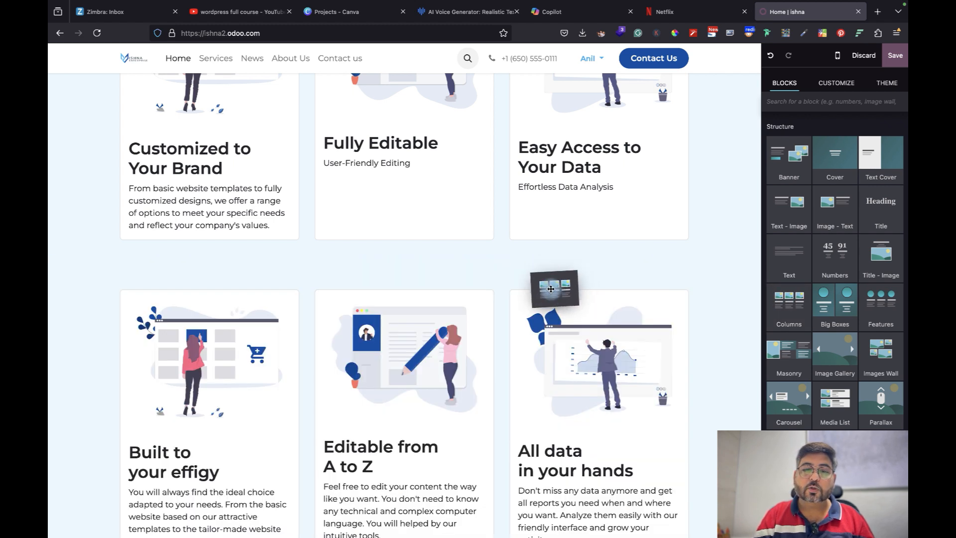
left_click_drag(551, 289, 606, 293)
scroll(542, 416, "down", 8)
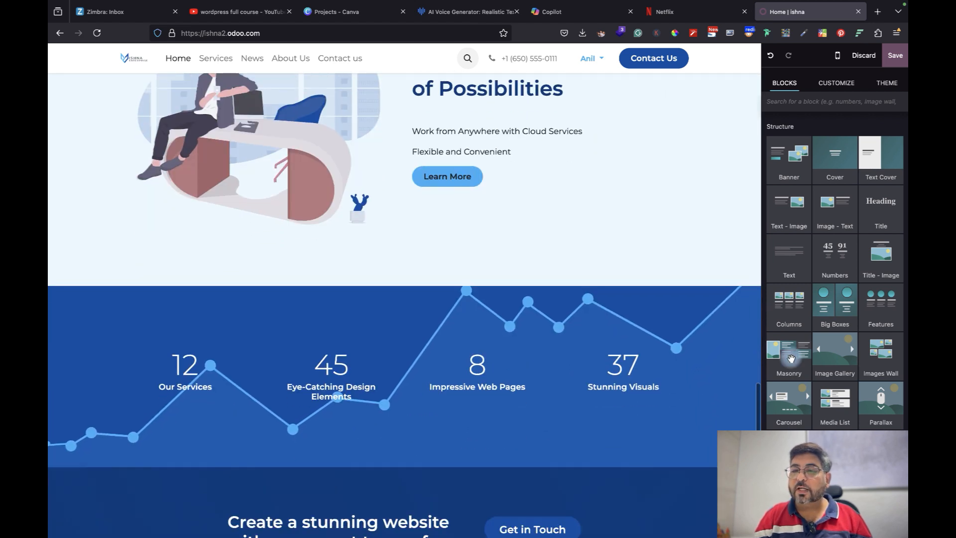
mouse_move(548, 302)
left_mouse_down()
mouse_move(544, 283)
mouse_move(539, 291)
left_mouse_up()
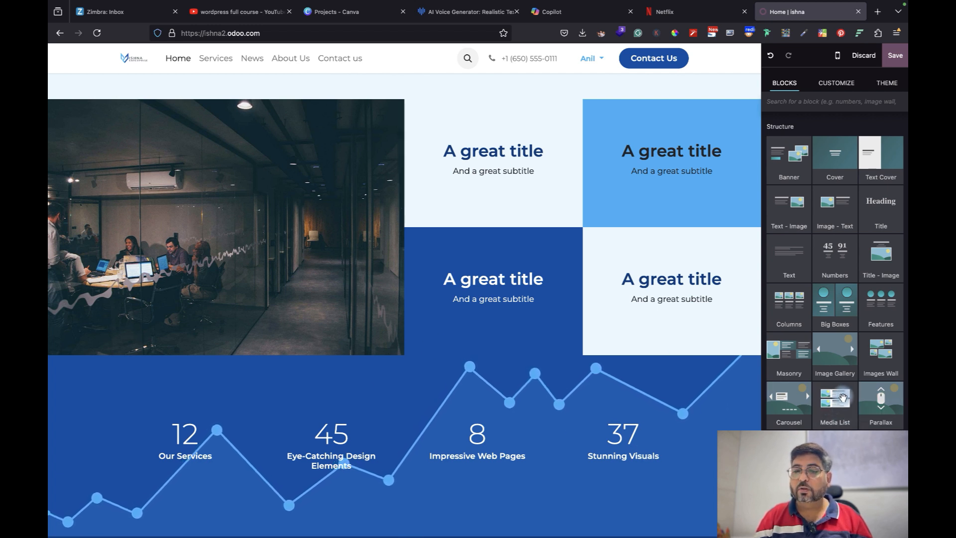
Add a Beginner/Professional/Expert pricing table below the image grid, discarding trial blocks
left_click_drag(586, 423, 444, 428)
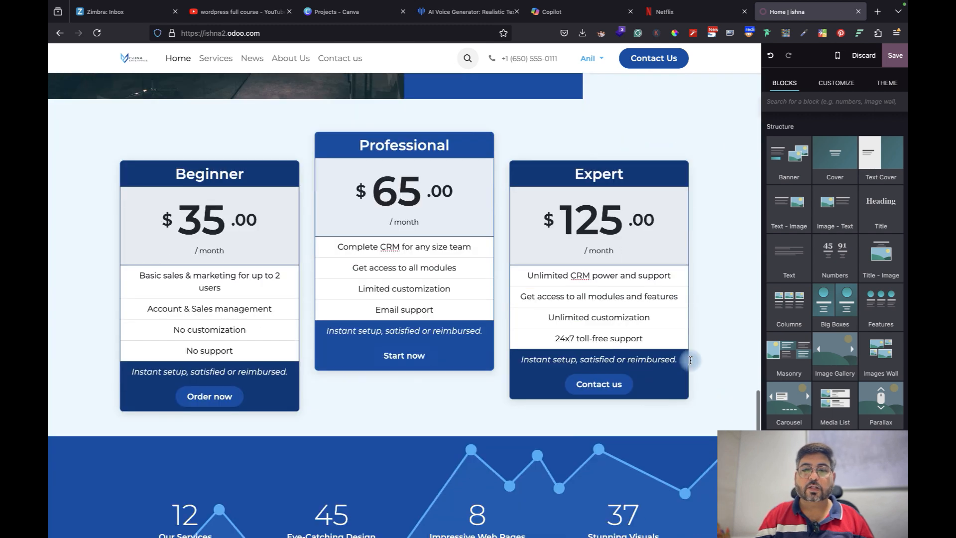
scroll(704, 363, "down", 6)
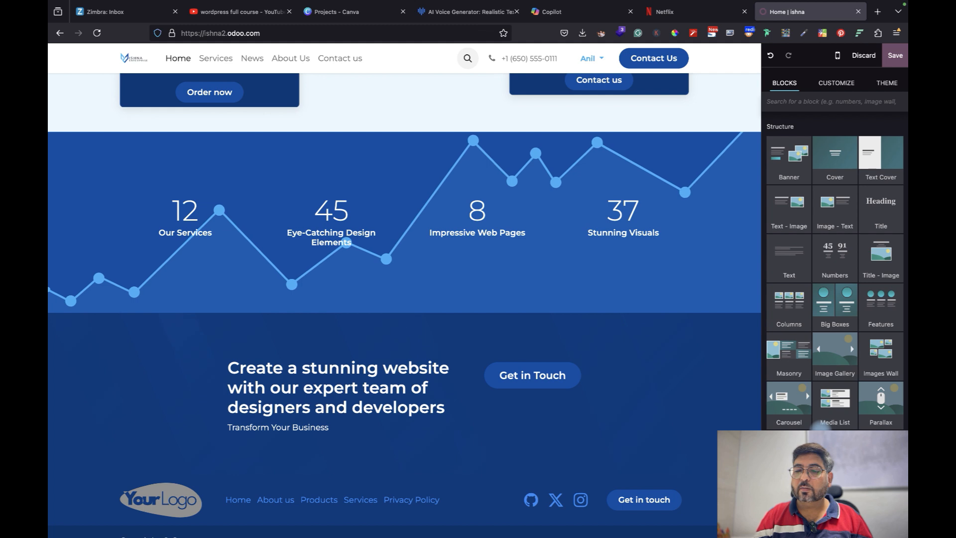
scroll(817, 422, "down", 4)
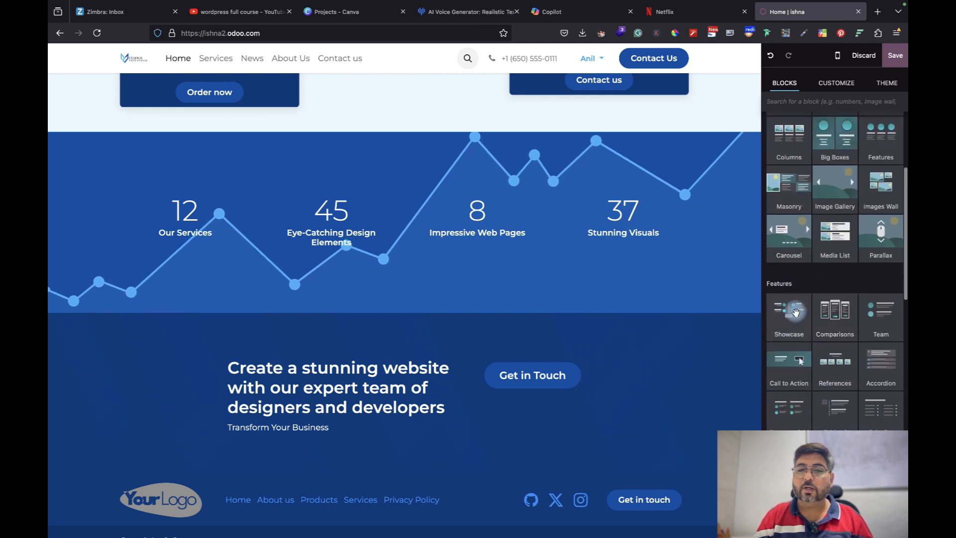
left_click_drag(795, 312, 802, 357)
mouse_move(884, 358)
left_mouse_down()
mouse_move(747, 356)
mouse_move(617, 335)
mouse_move(612, 316)
mouse_move(607, 322)
mouse_move(881, 343)
left_mouse_up()
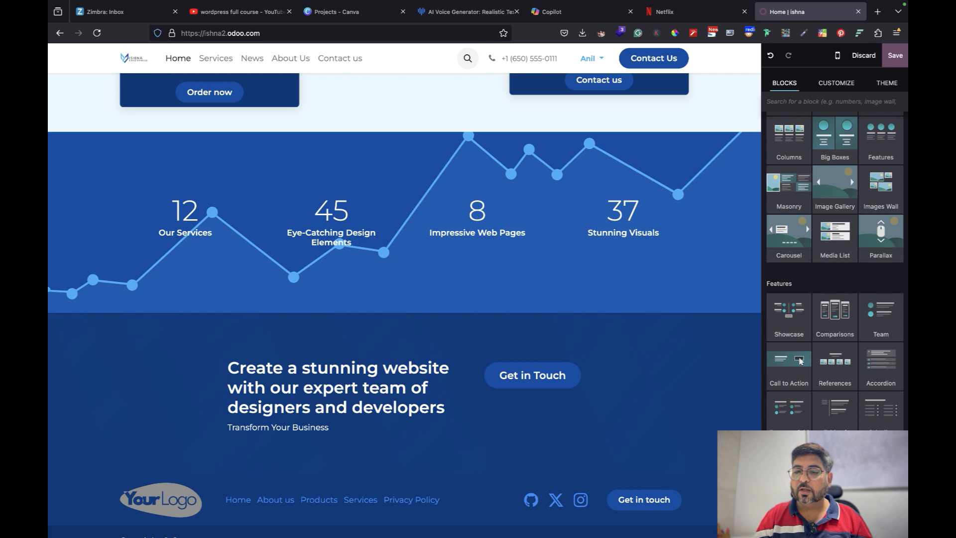
left_click_drag(801, 361, 790, 406)
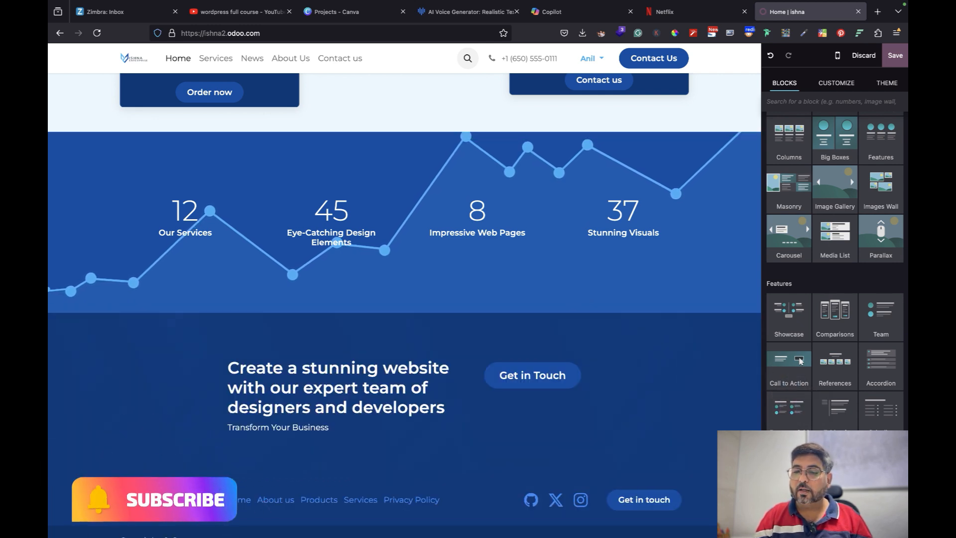
Drop a contact Form below the numbers band, then delete it
scroll(834, 249, "down", 3)
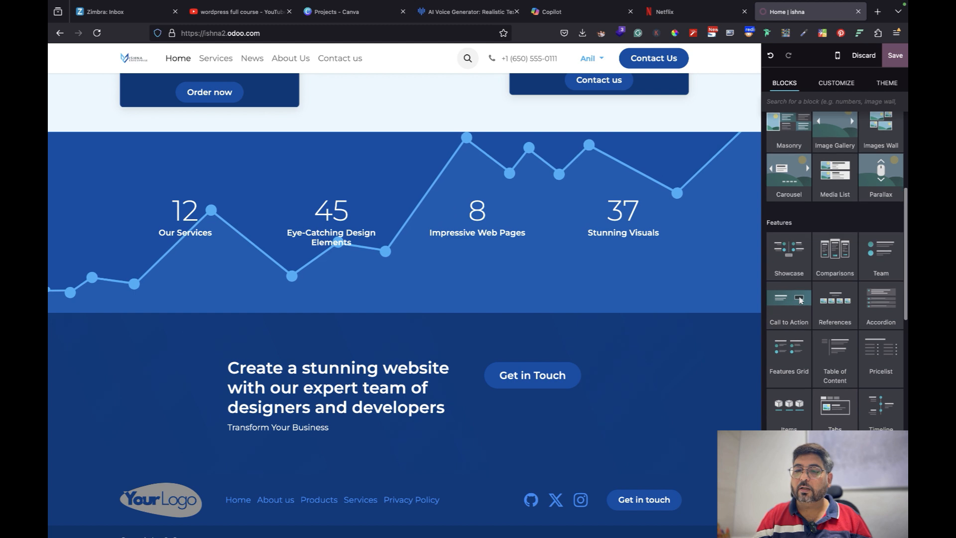
scroll(799, 215, "down", 2)
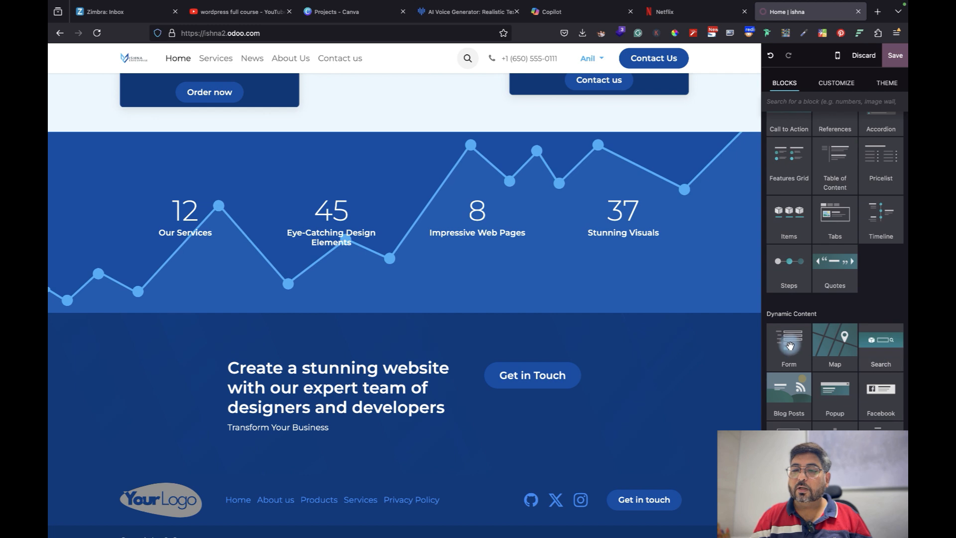
left_click_drag(557, 317, 680, 354)
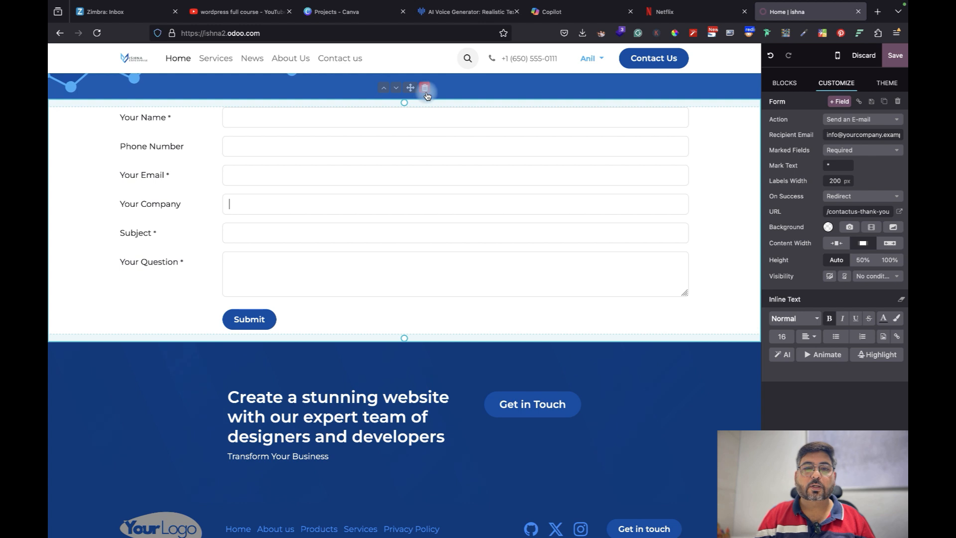
left_click(426, 93)
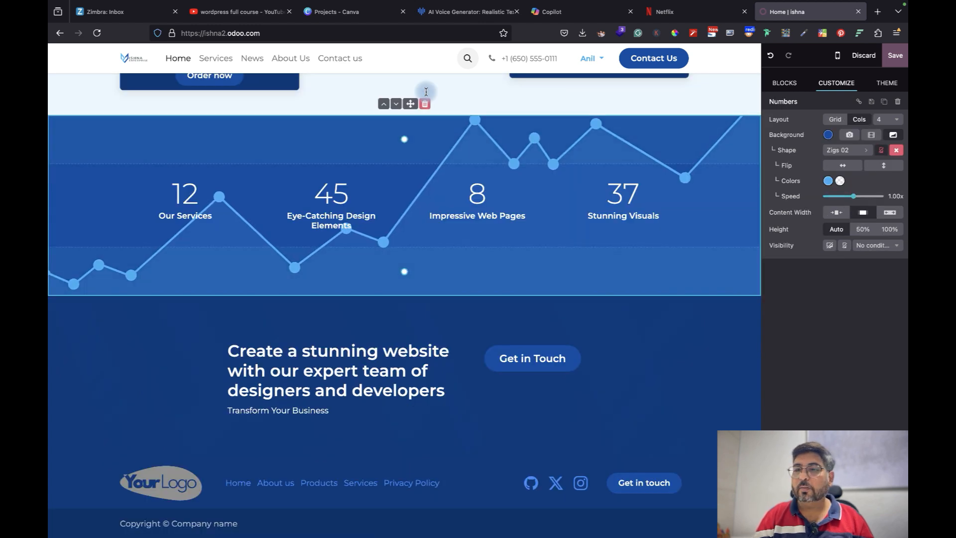
Place a Countdown block below the numbers band and a Title block above it
left_click(786, 83)
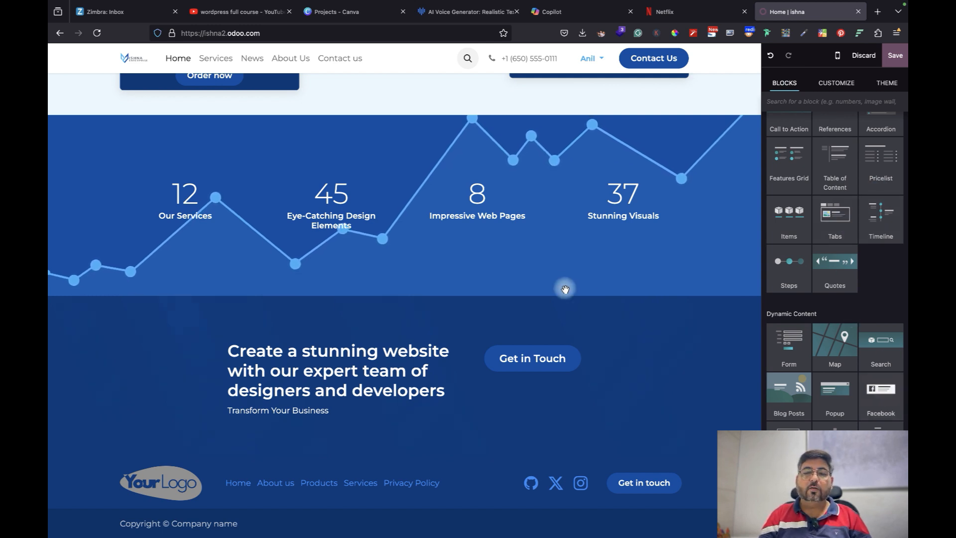
left_click_drag(569, 316, 884, 400)
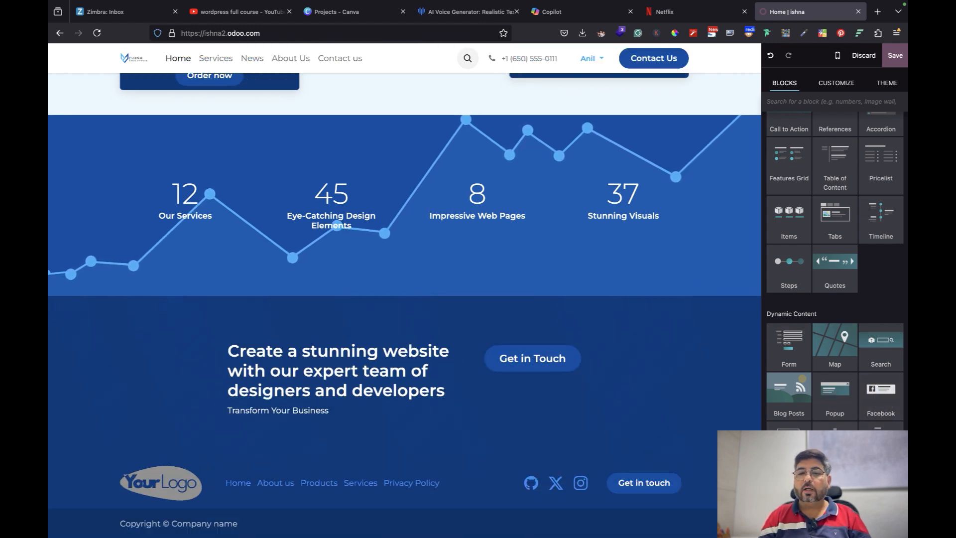
left_click_drag(749, 327, 664, 320)
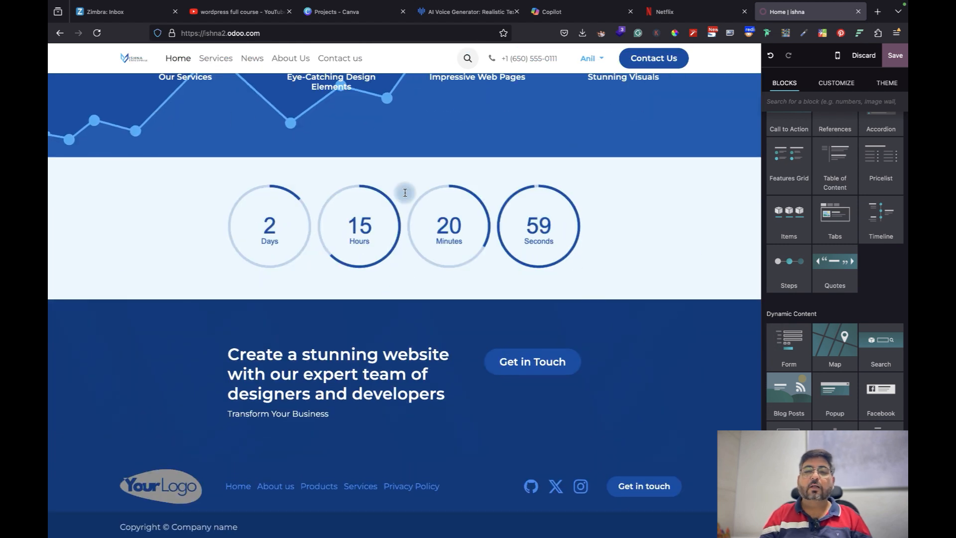
scroll(862, 325, "up", 5)
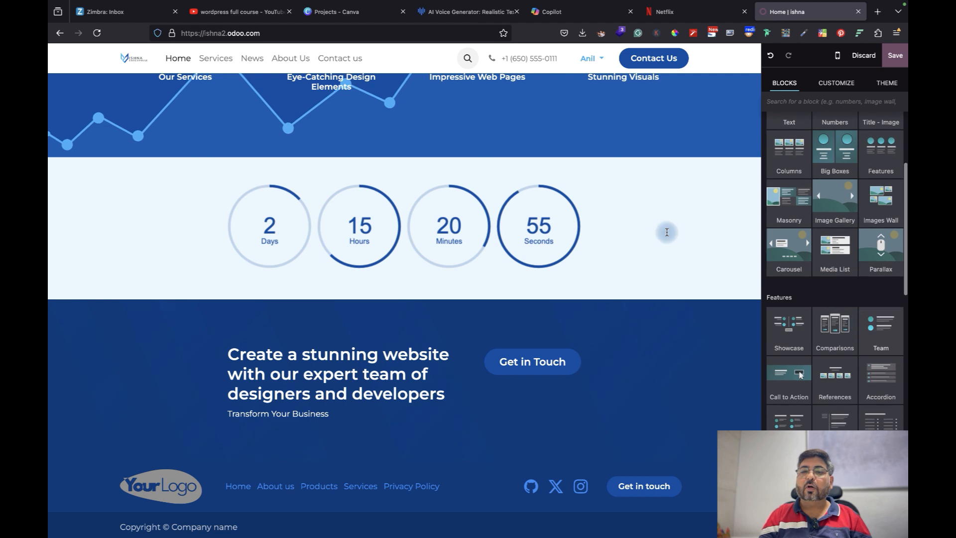
left_click(649, 224)
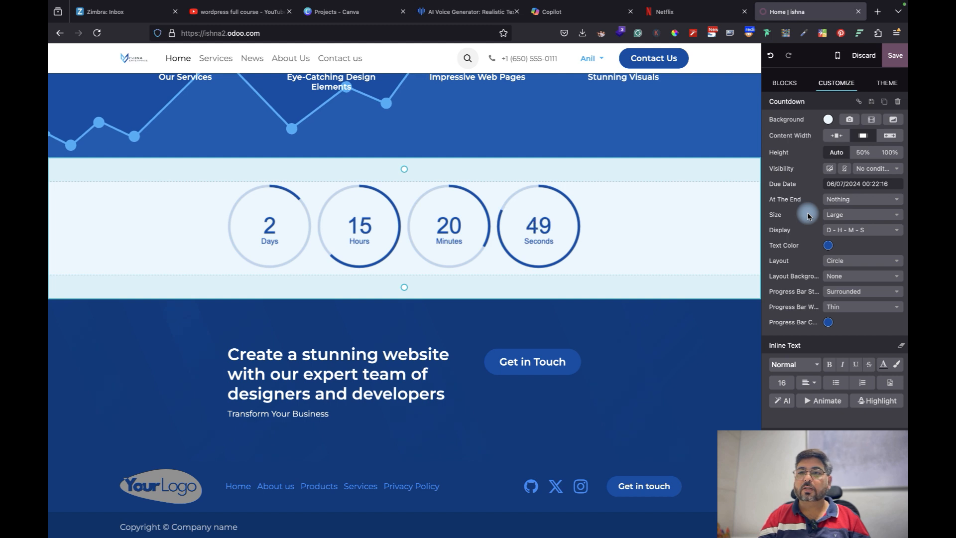
left_click(785, 83)
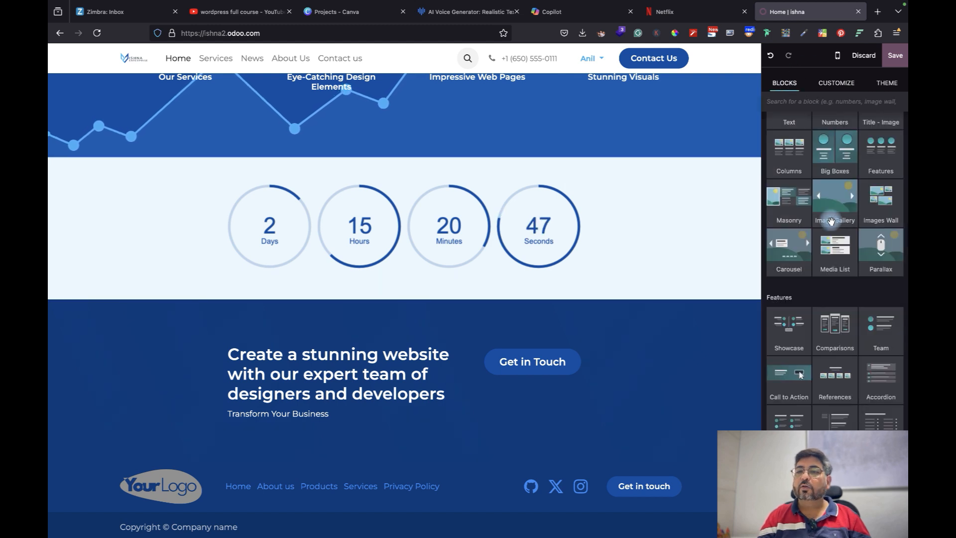
left_click_drag(880, 203, 551, 187)
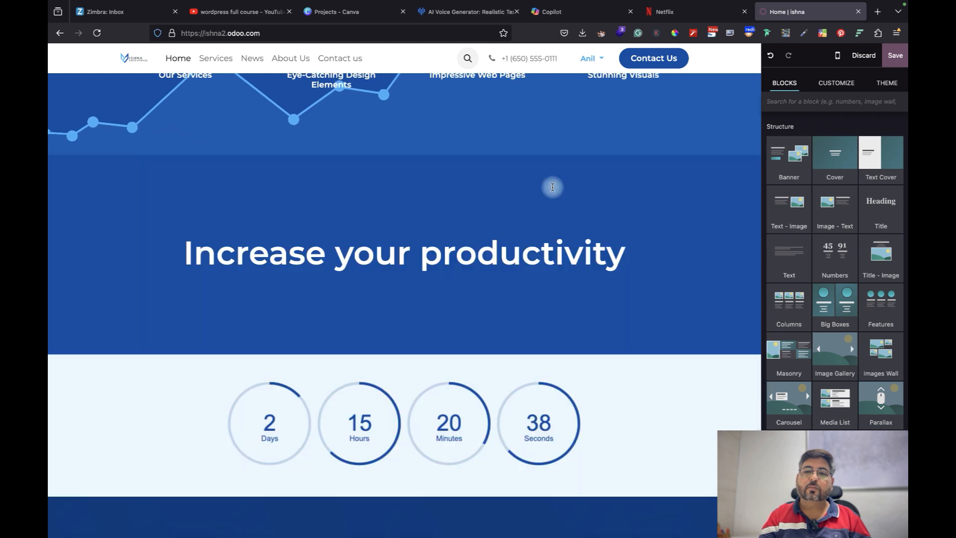
Replace the new heading text with 'Our Expertise'
scroll(573, 313, "up", 7)
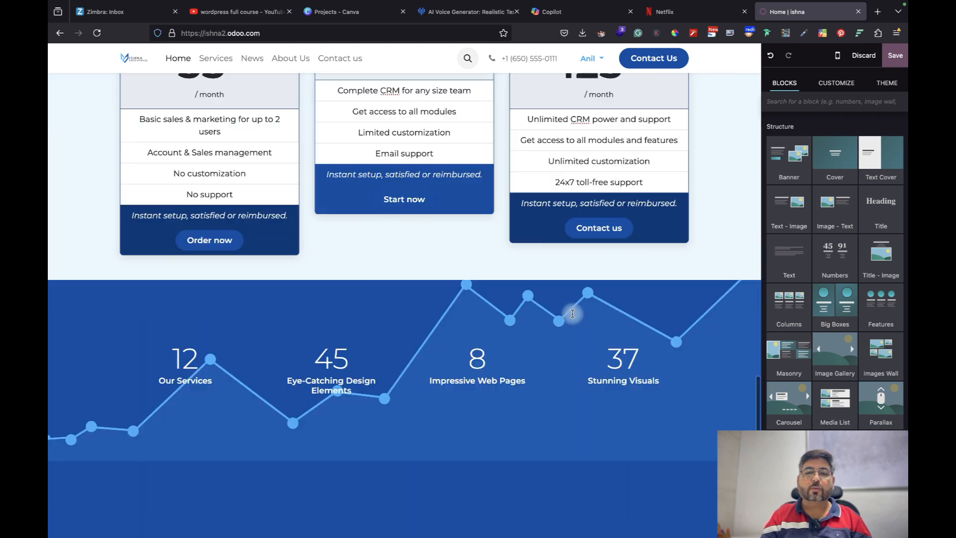
scroll(572, 313, "down", 4)
triple_click(497, 377)
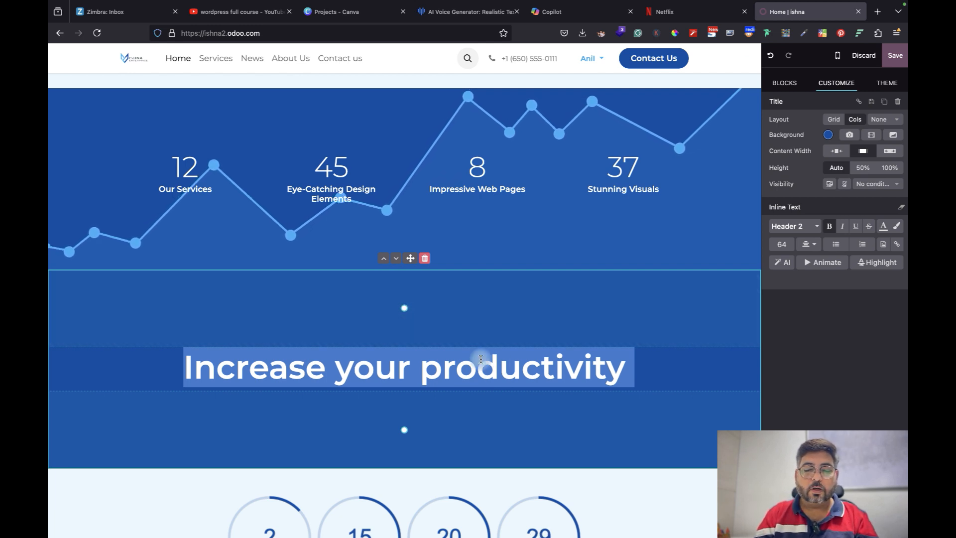
type("Our")
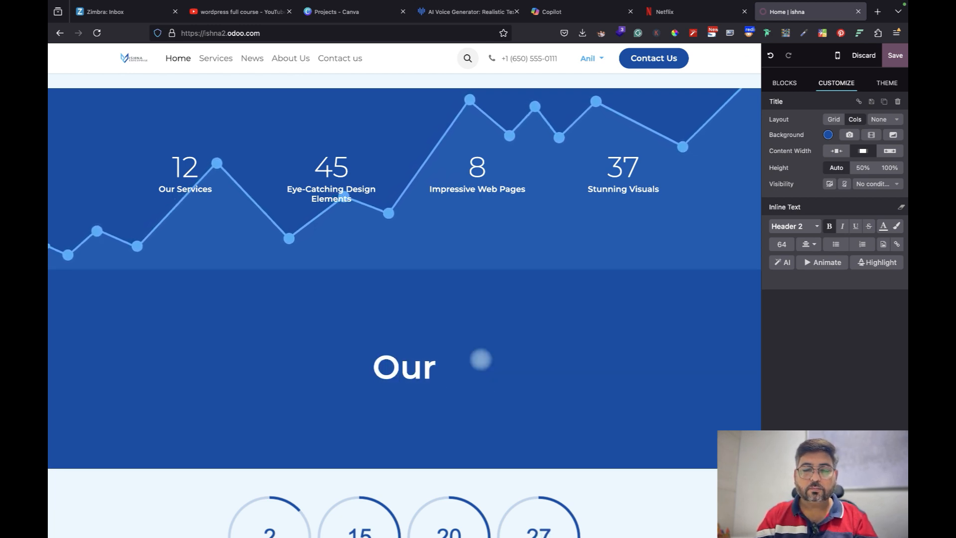
type(" Exp")
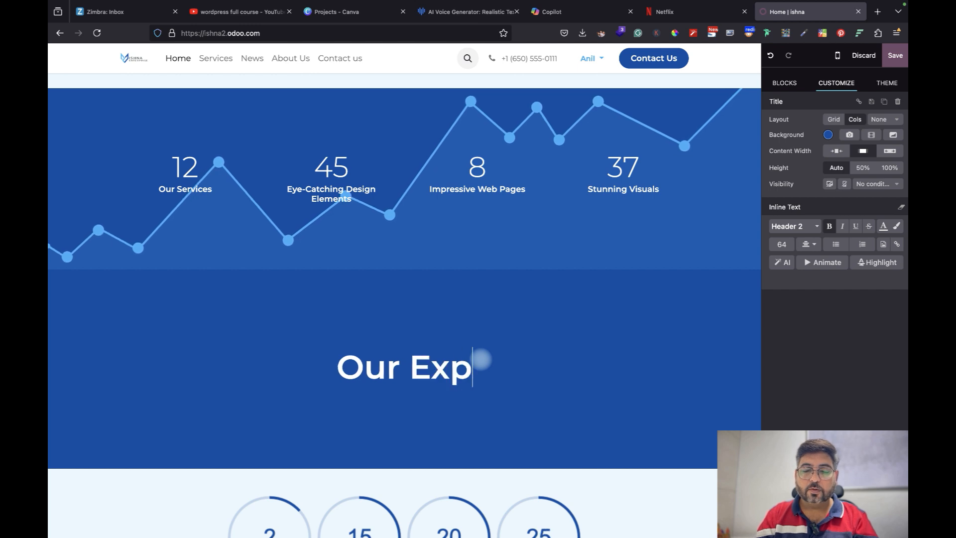
type("ertise")
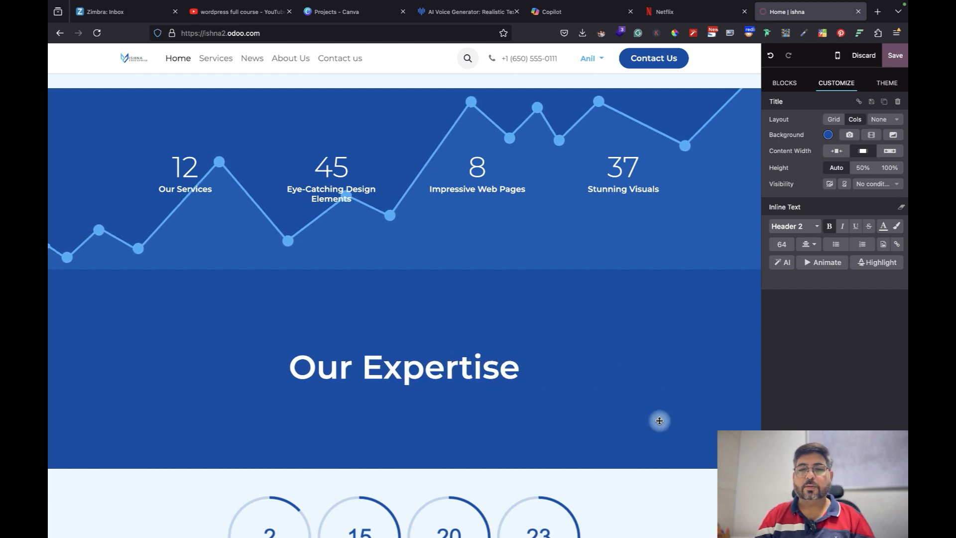
Shrink the padding below and above the Our Expertise heading into a compact band
right_click(404, 432)
left_click(403, 436)
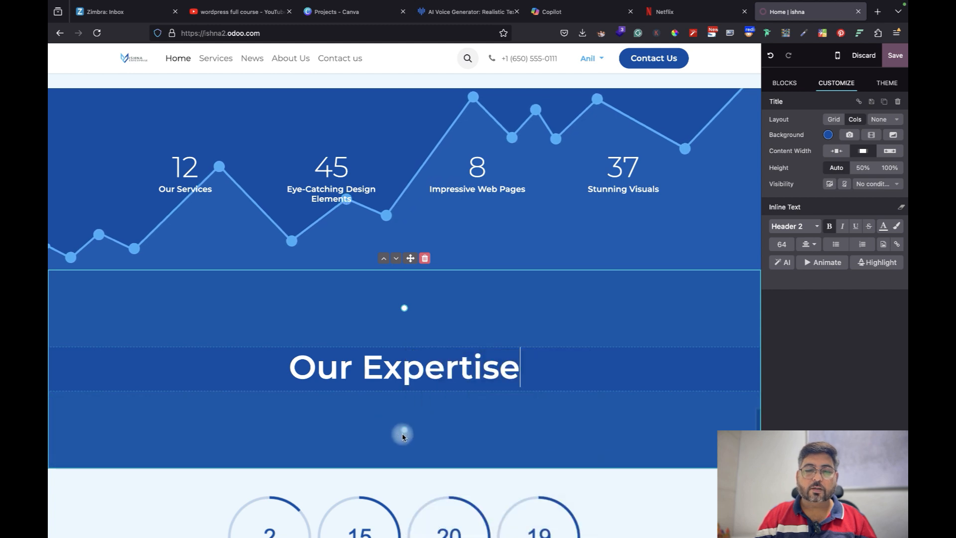
left_click_drag(405, 426, 407, 357)
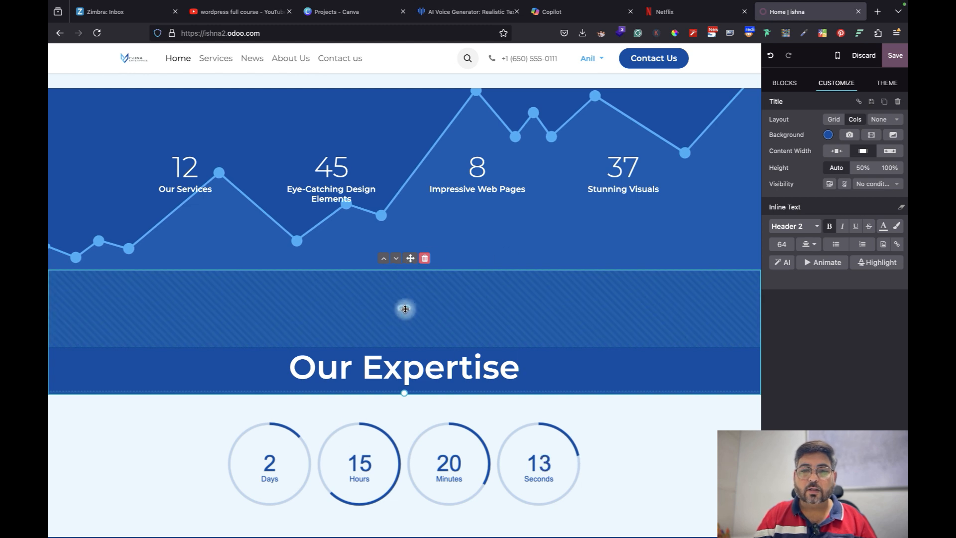
left_click_drag(404, 314, 404, 233)
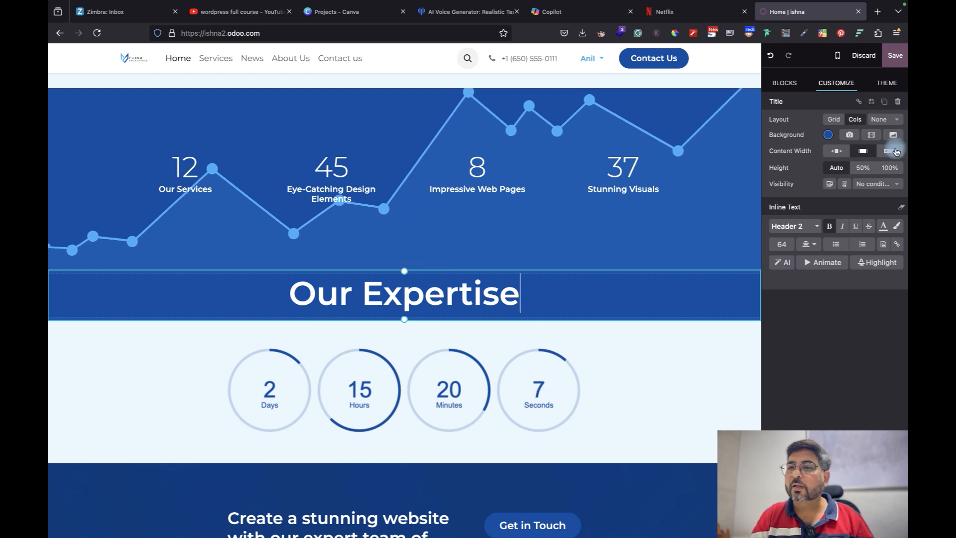
Give the title section a grey background and the countdown section a light grey one
left_click(828, 136)
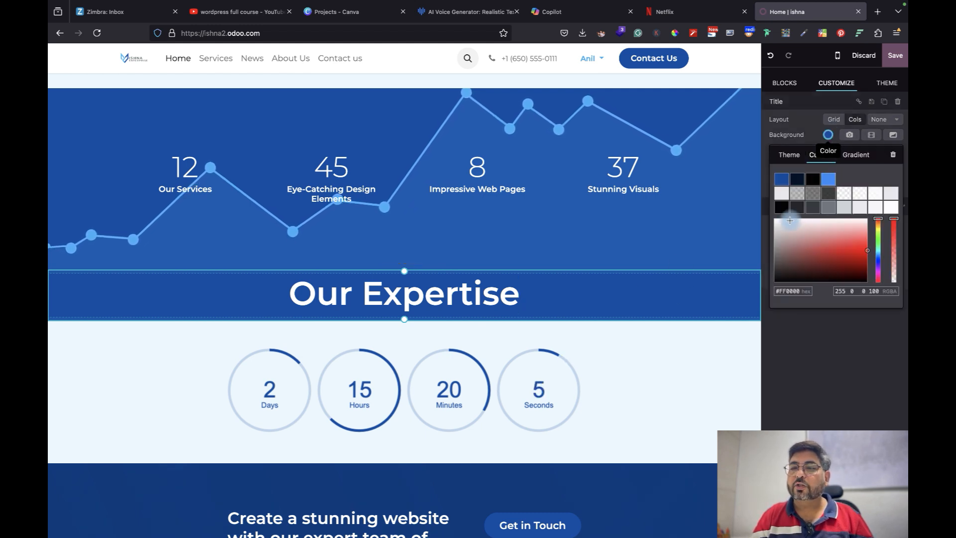
left_click(781, 193)
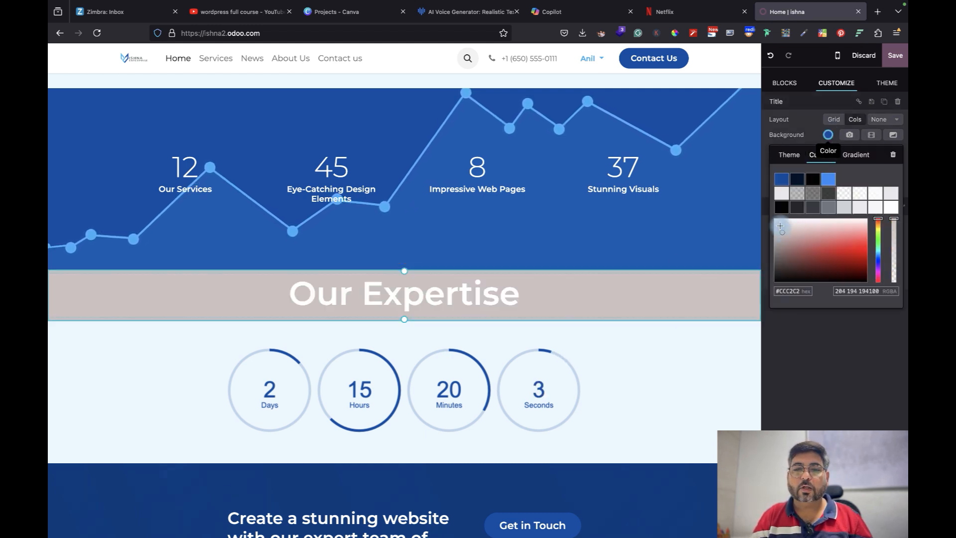
left_click_drag(777, 220, 773, 240)
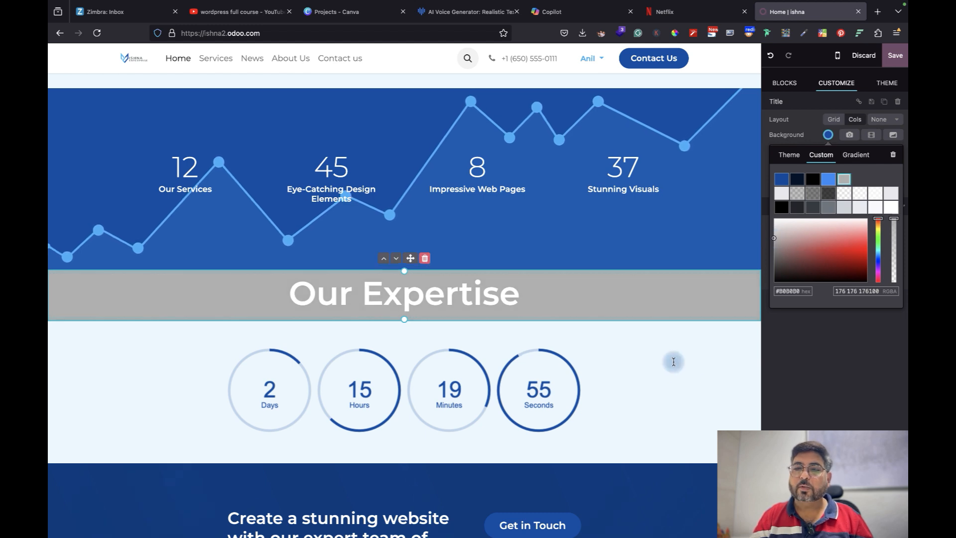
left_click(673, 362)
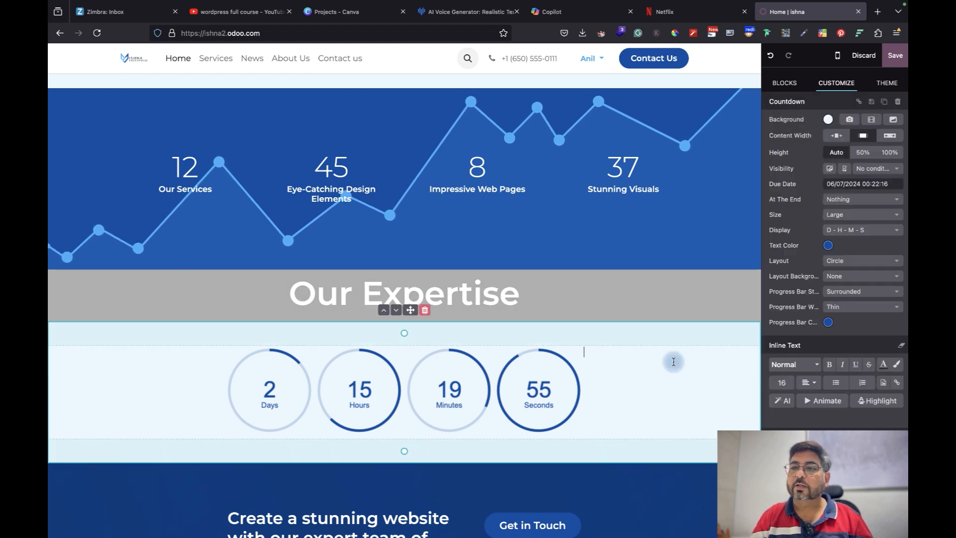
left_click(828, 120)
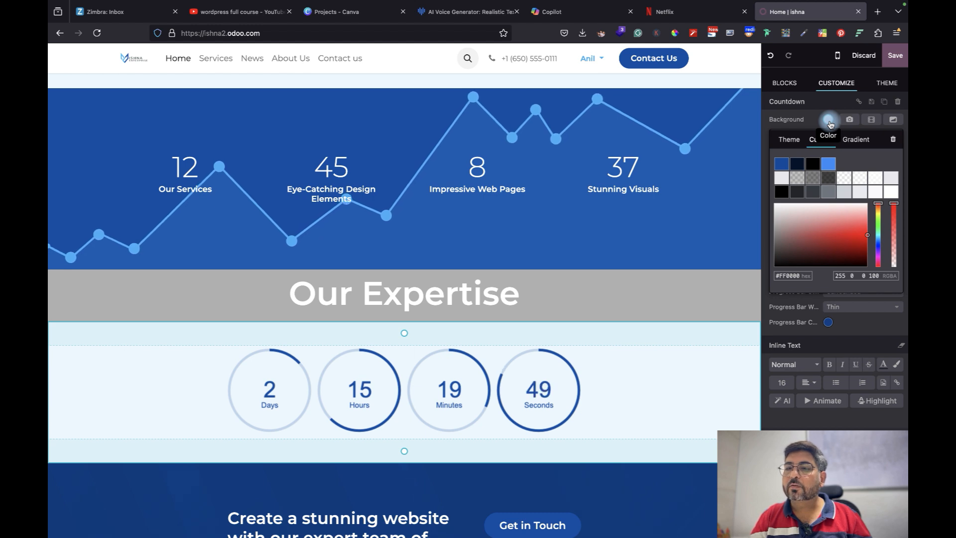
left_click(777, 220)
left_click_drag(776, 223, 747, 175)
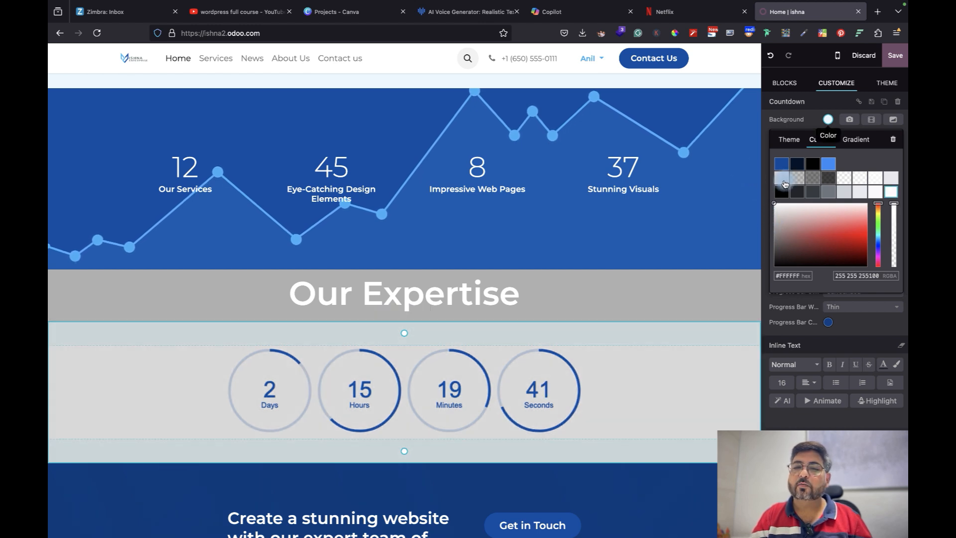
left_click(784, 181)
Match the title background to the same light grey, add slight top padding, and save
left_click(679, 282)
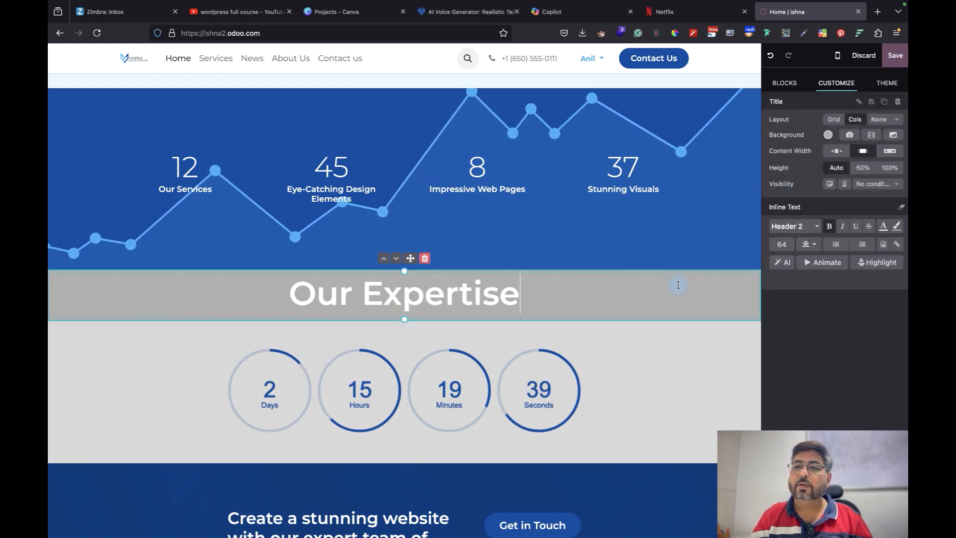
left_click(827, 139)
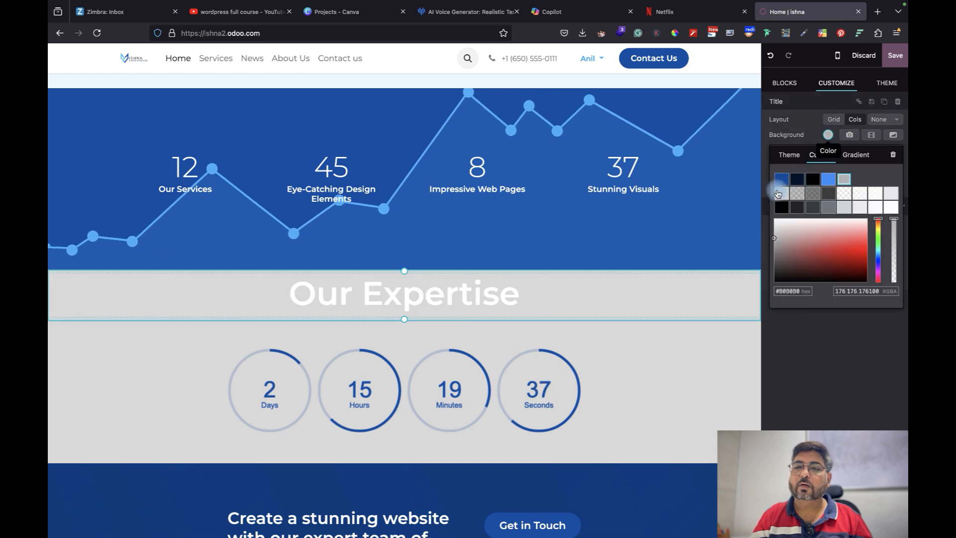
left_click(778, 193)
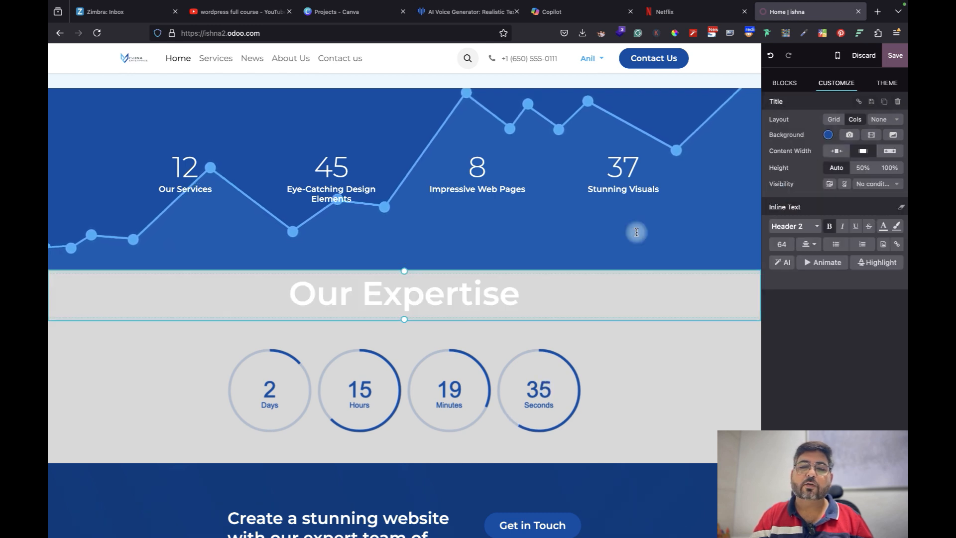
left_click(603, 229)
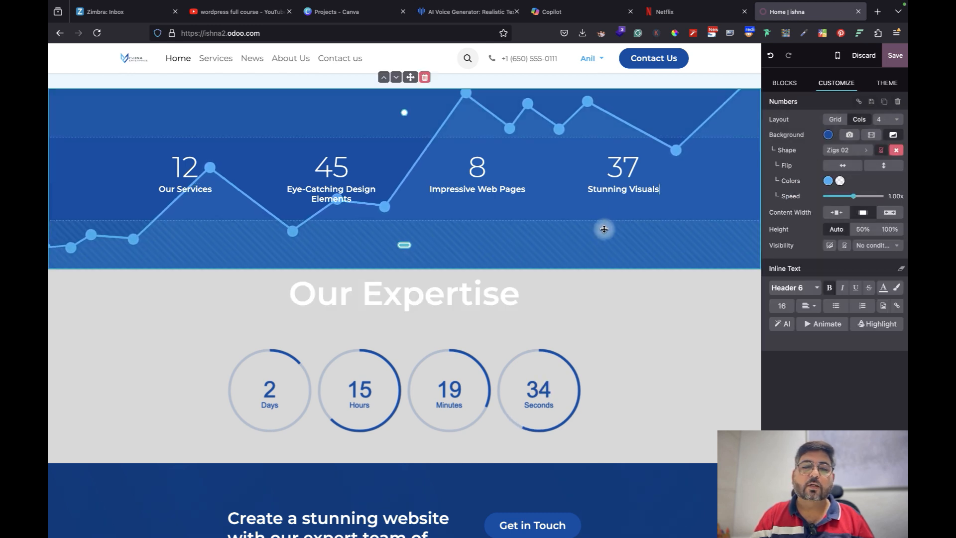
left_click(407, 273)
left_click_drag(404, 274, 403, 286)
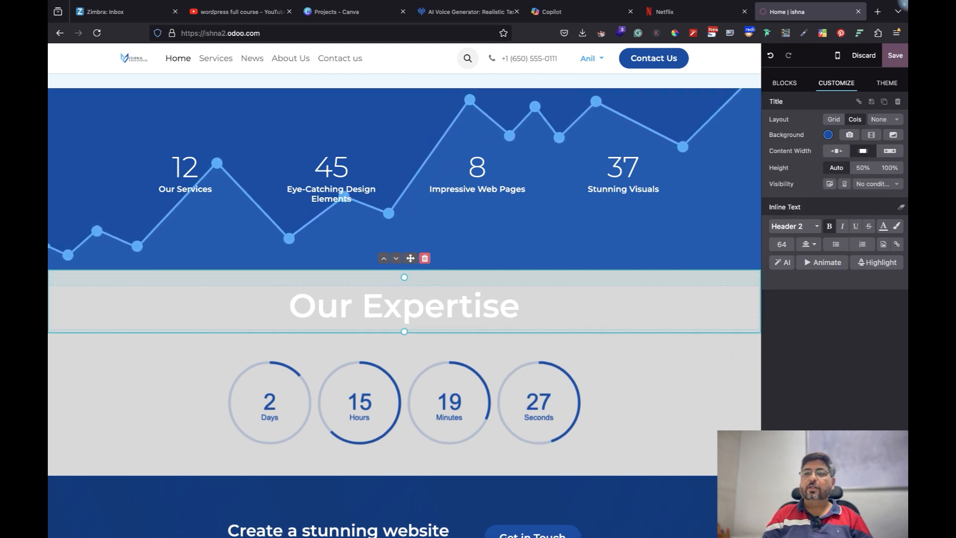
left_click(894, 55)
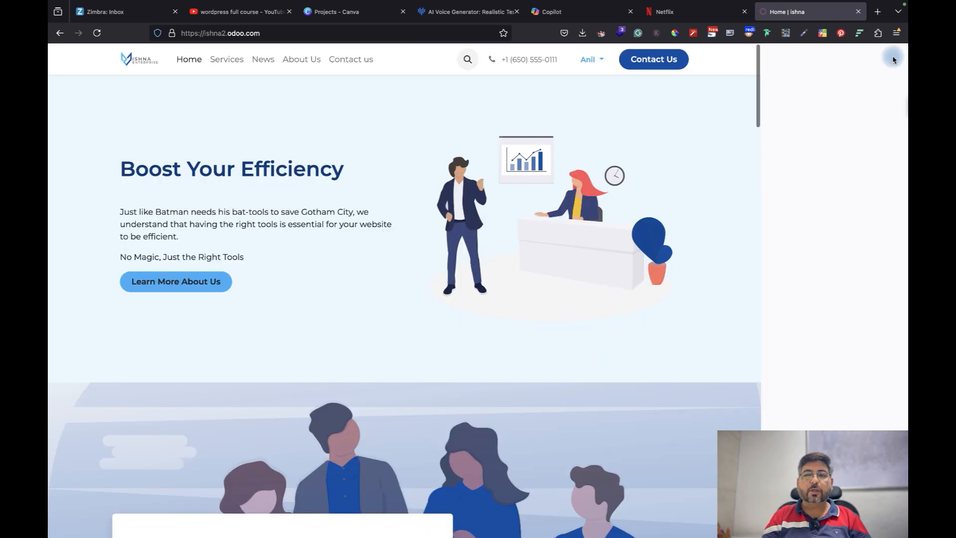
scroll(668, 261, "down", 3)
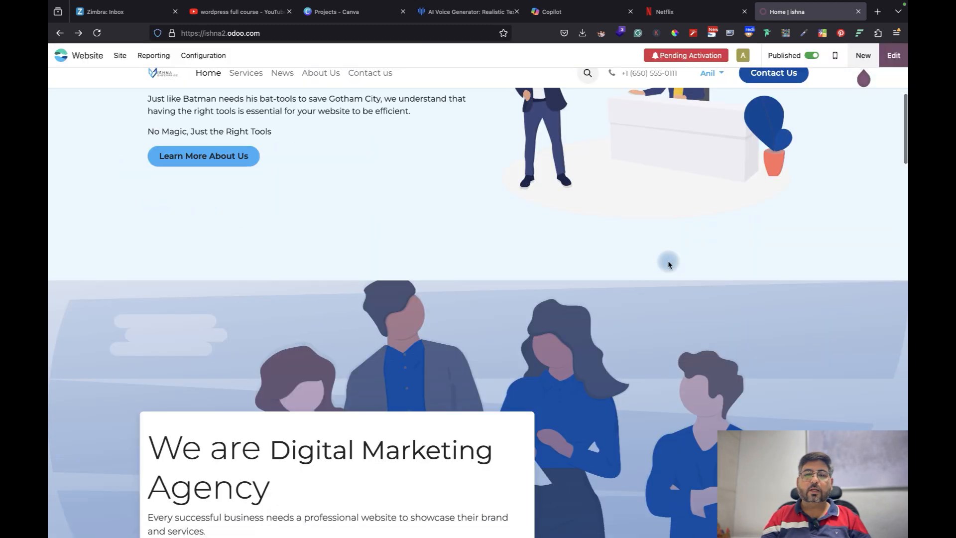
scroll(667, 261, "up", 3)
scroll(667, 261, "down", 10)
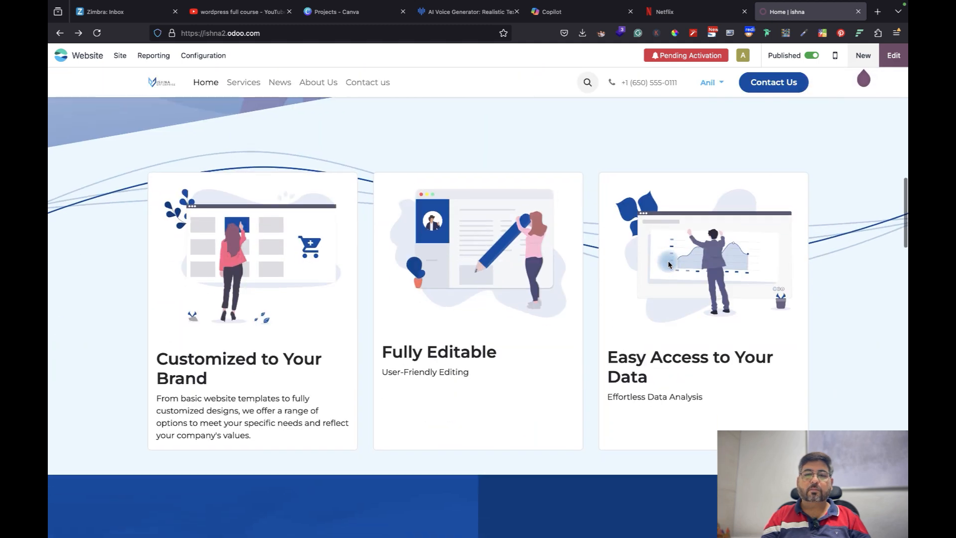
scroll(667, 261, "down", 15)
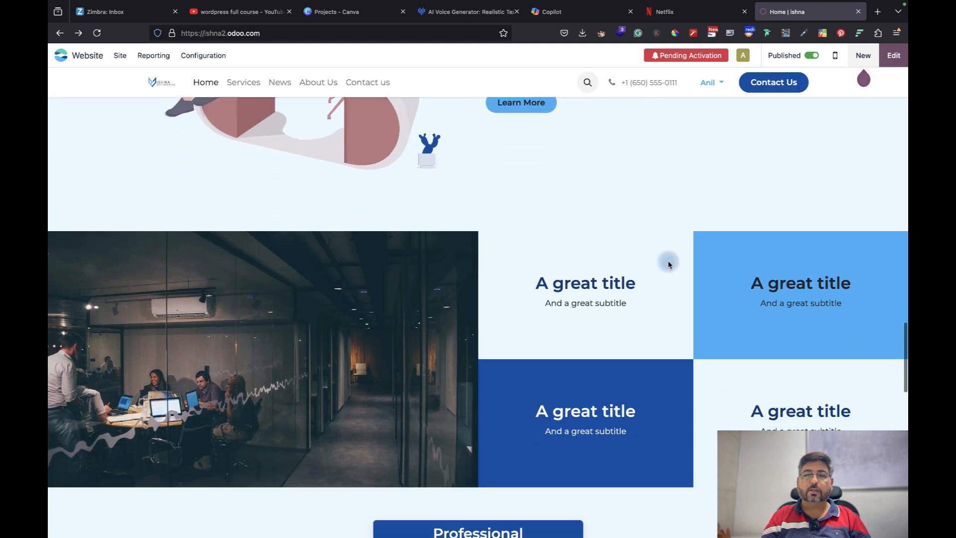
scroll(667, 261, "down", 10)
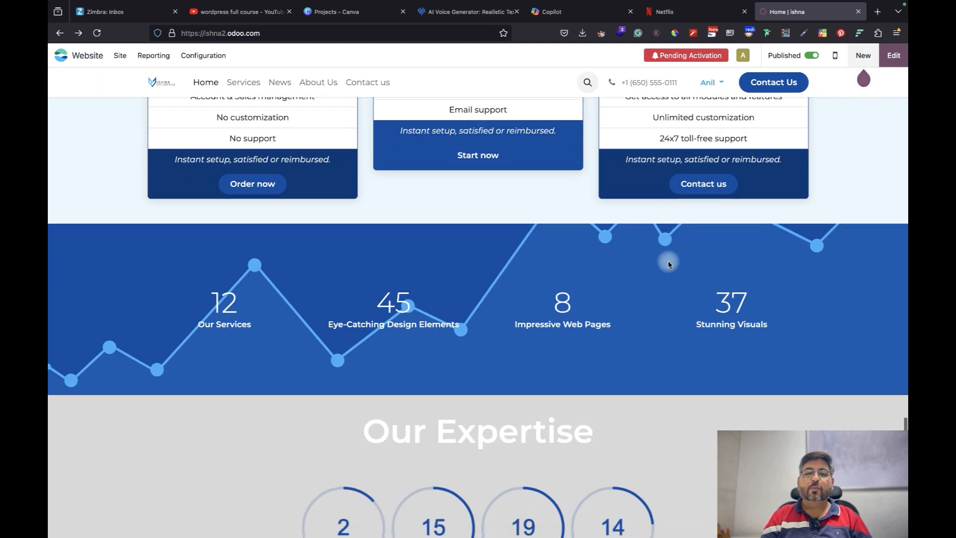
scroll(668, 261, "down", 1)
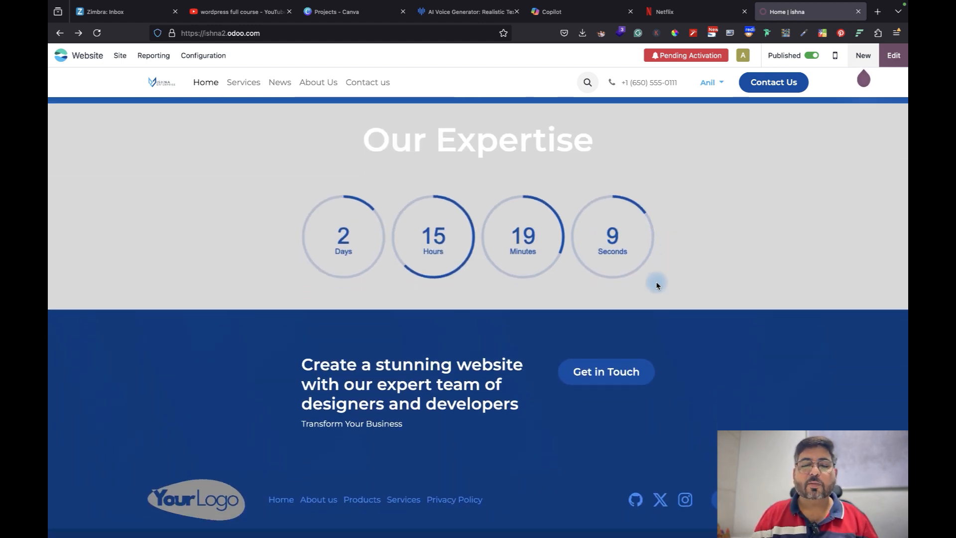
scroll(627, 284, "down", 1)
scroll(626, 287, "up", 10)
scroll(627, 287, "up", 15)
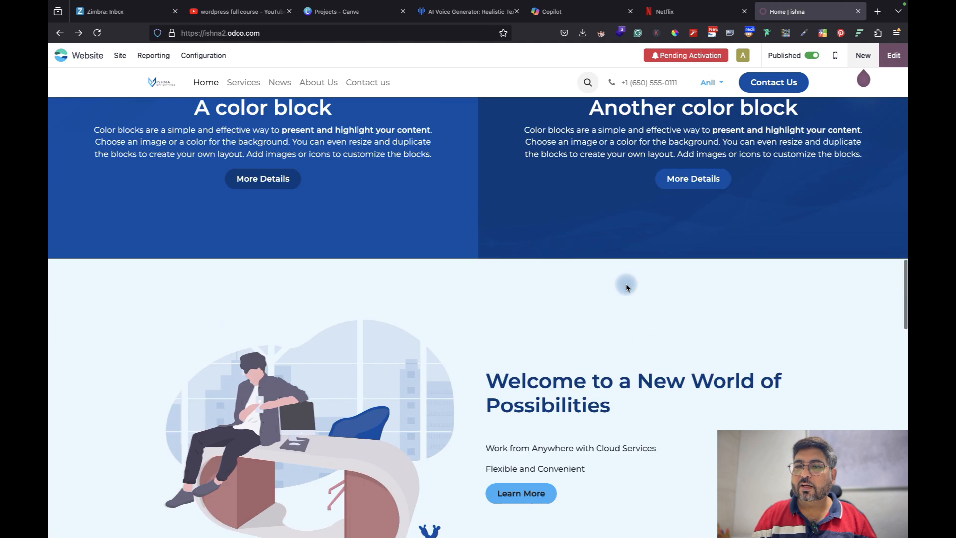